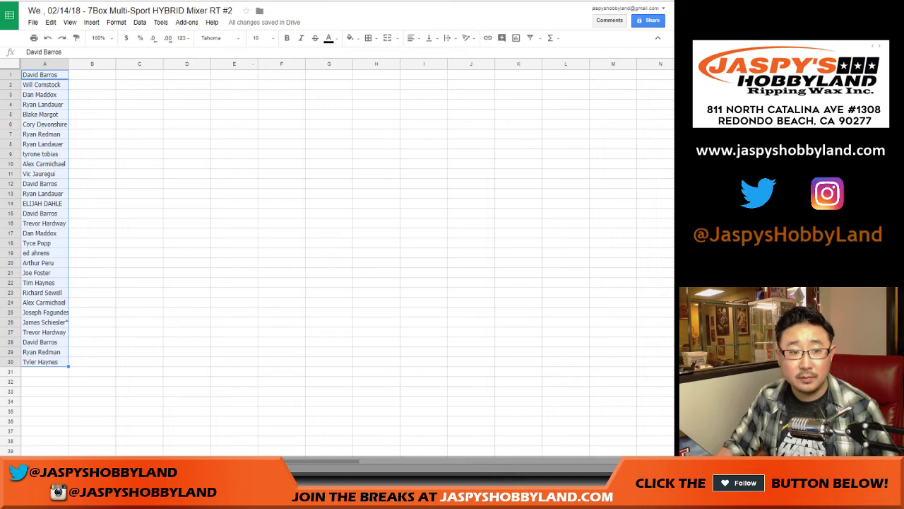
# - Paste the copied football team list into column B beside the participant names, starting at B1
pyautogui.rightClick(105, 76)
pyautogui.click(124, 110)
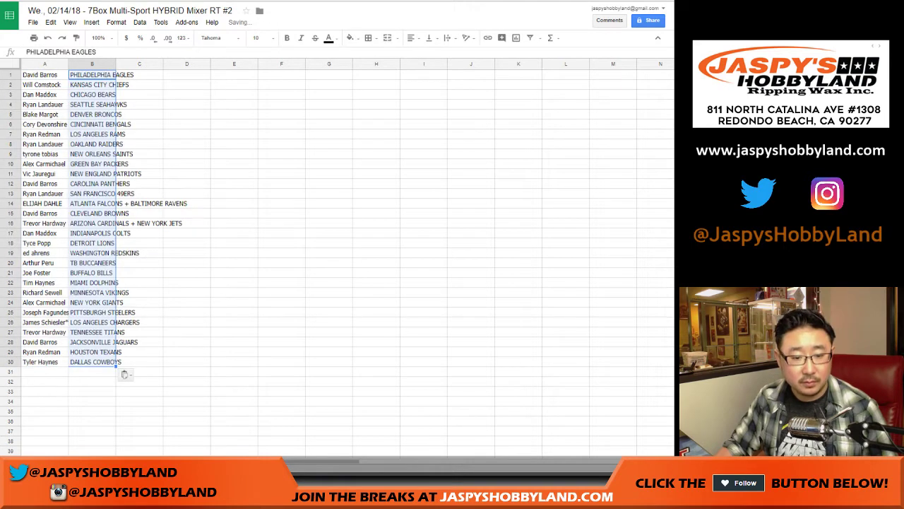
pyautogui.hotkey('ctrl', 'z')
pyautogui.click(92, 75)
pyautogui.rightClick(99, 76)
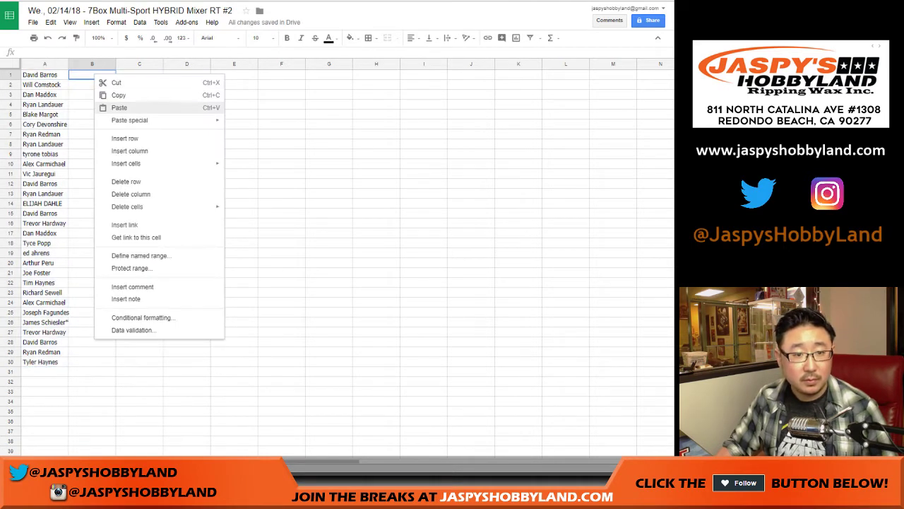
pyautogui.click(124, 111)
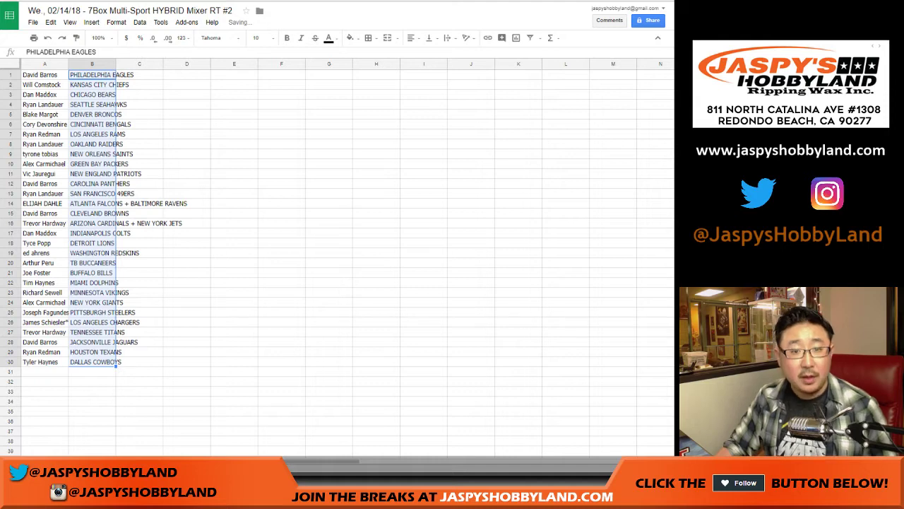
# - Switch to the RANDOM.ORG List Randomizer, randomize the basketball team list five times and check the randomization count
pyautogui.hotkey('ctrl', 'Tab')
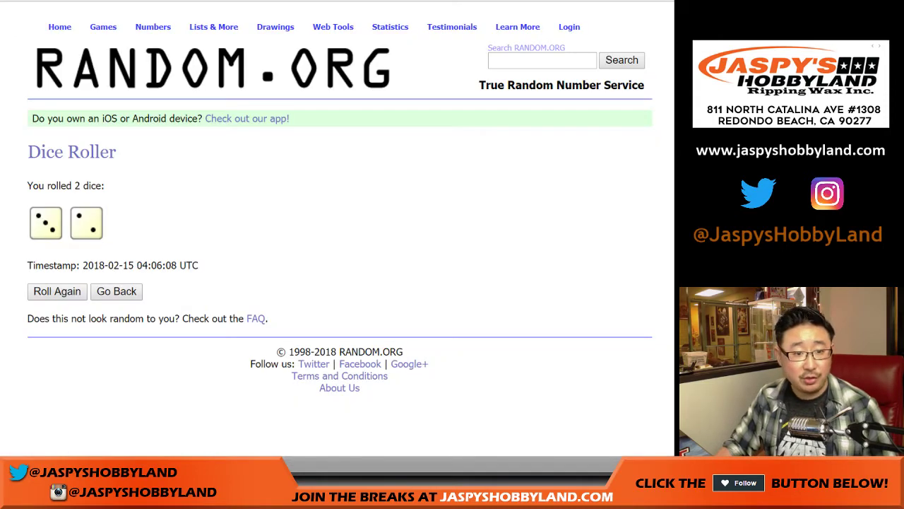
pyautogui.hotkey('ctrl', 'Tab')
pyautogui.scroll(-2, 339, 247)
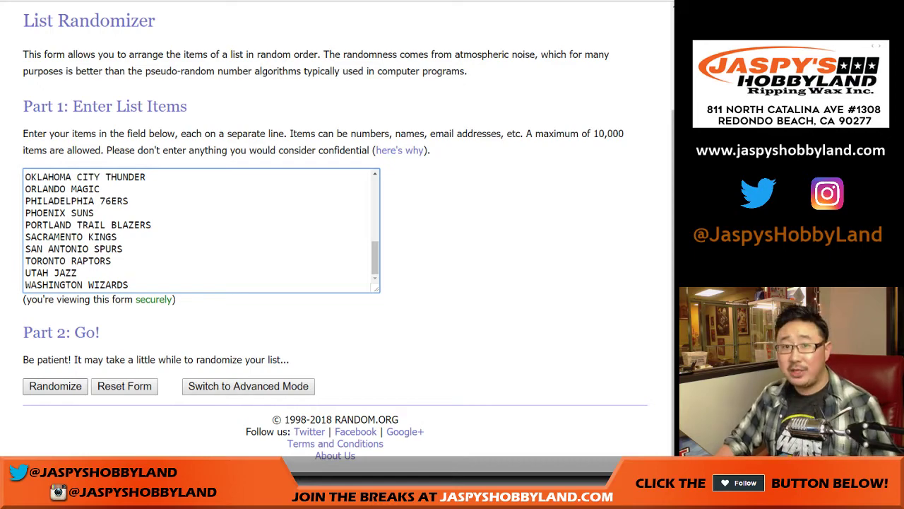
pyautogui.click(55, 387)
pyautogui.scroll(-3, 56, 386)
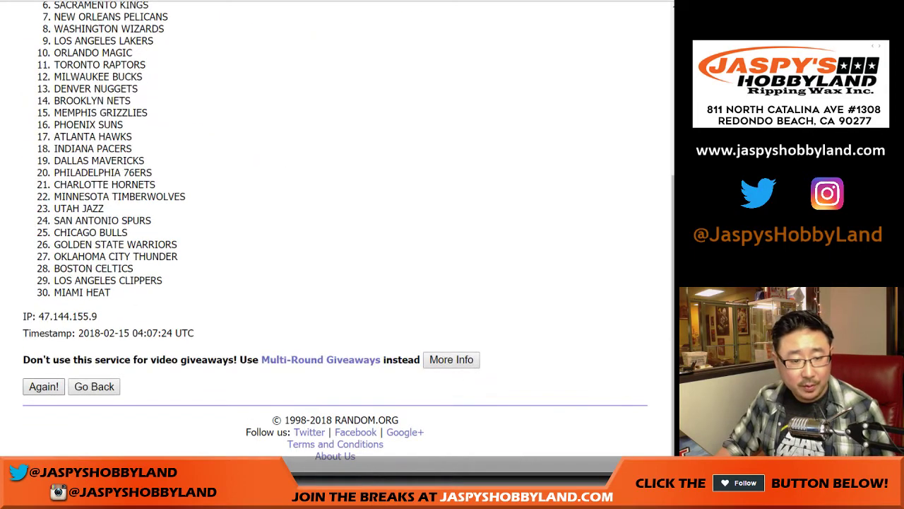
pyautogui.press('Return')
pyautogui.press('Return')
pyautogui.press('Return')
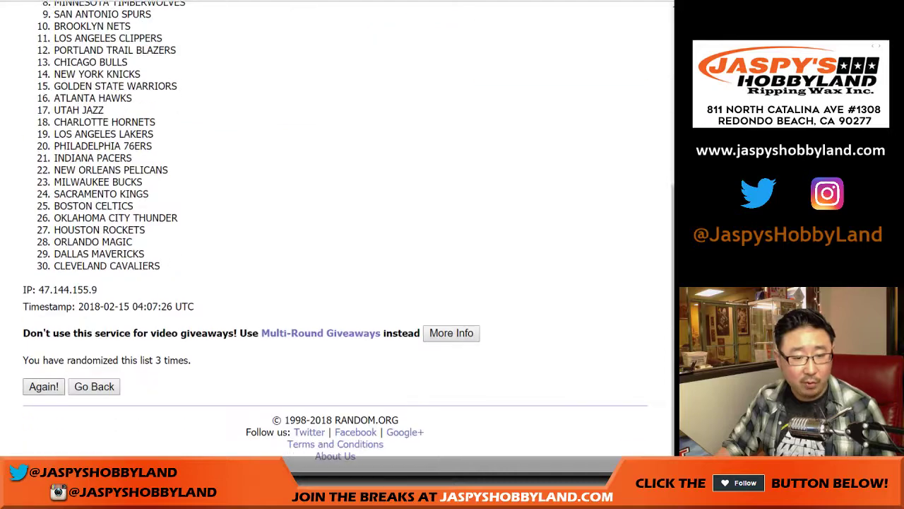
pyautogui.press('Return')
pyautogui.moveTo(153, 360); pyautogui.dragTo(192, 360)
pyautogui.click(192, 360)
# - Copy all 30 randomized basketball teams and paste them into the spreadsheet's column C, starting at C1
pyautogui.scroll(2, 335, 227)
pyautogui.moveTo(54, 74); pyautogui.dragTo(106, 455)
pyautogui.hotkey('ctrl', 'c')
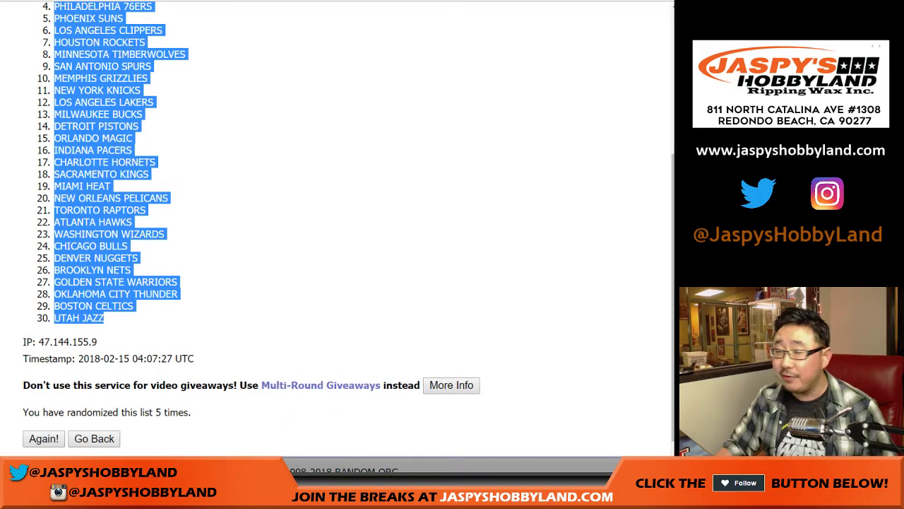
pyautogui.hotkey('ctrl', 'Tab')
pyautogui.rightClick(141, 74)
pyautogui.click(163, 107)
# - Paste the randomized basketball list into the empty column B beside the participant names, starting at B1
pyautogui.hotkey('ctrl', 'z')
pyautogui.hotkey('ctrl', 'z')
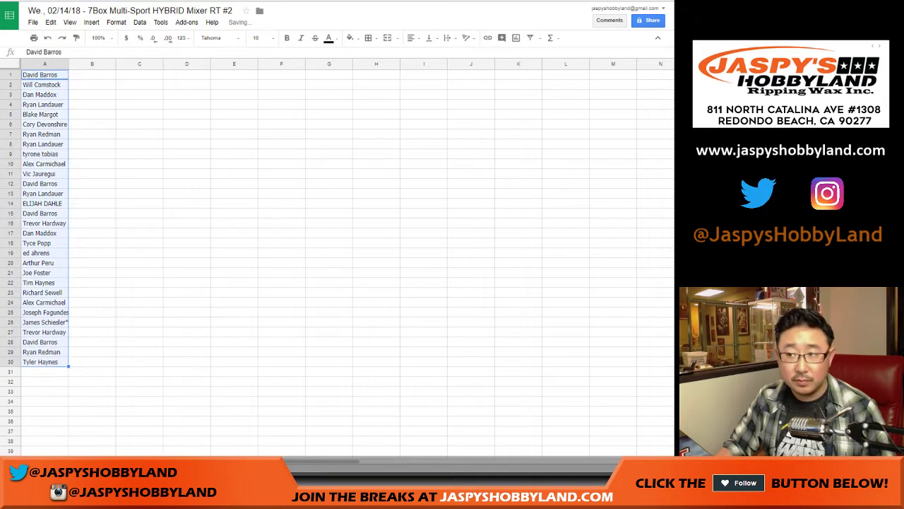
pyautogui.rightClick(106, 74)
pyautogui.click(128, 107)
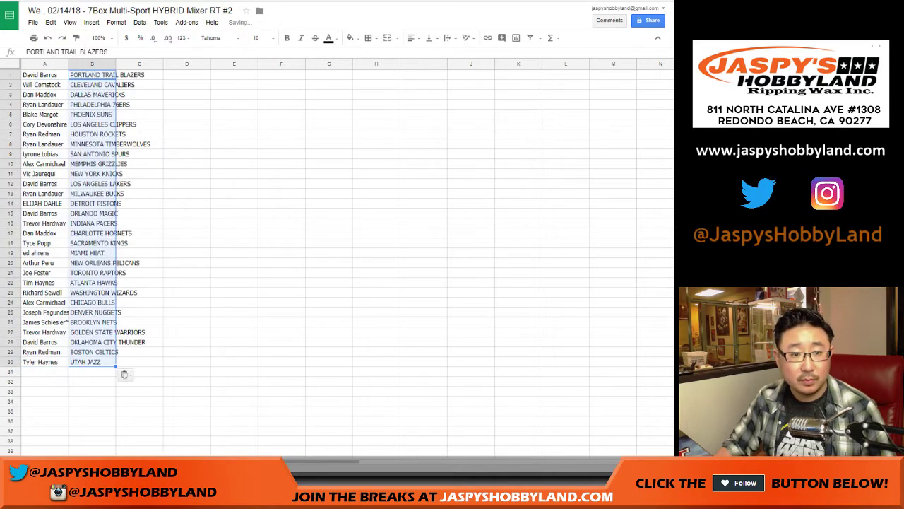
# - Switch to the RANDOM.ORG List Randomizer, randomize the baseball team list five times and check the randomization count
pyautogui.hotkey('ctrl', 'Tab')
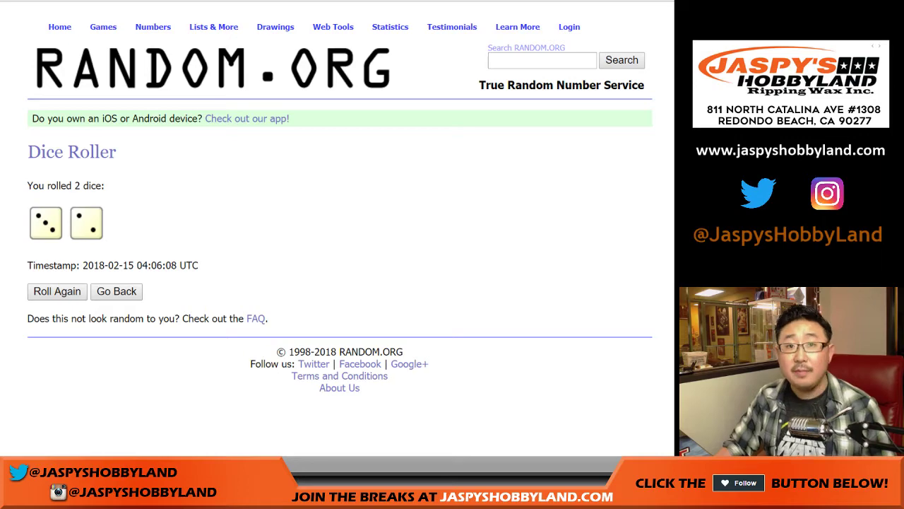
pyautogui.hotkey('ctrl', 'Tab')
pyautogui.scroll(-2, 339, 247)
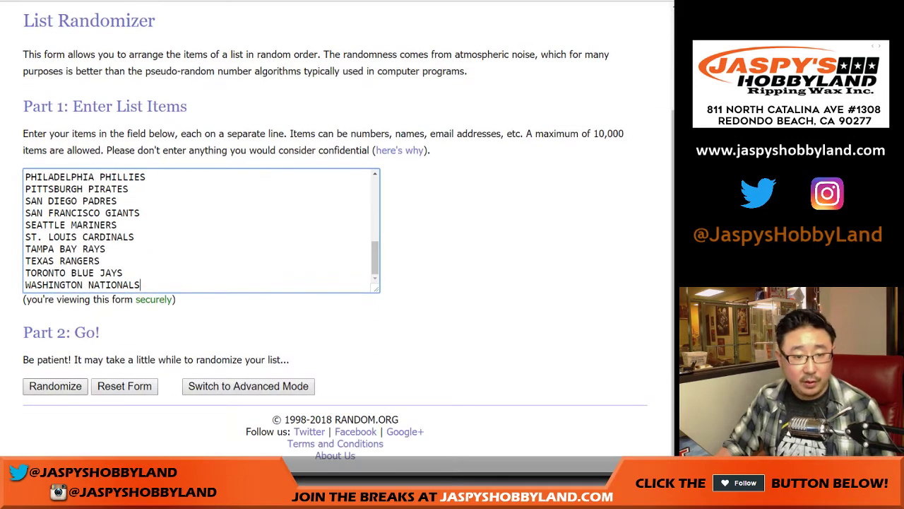
pyautogui.click(45, 387)
pyautogui.scroll(-4, 45, 387)
pyautogui.click(44, 387)
pyautogui.click(44, 387)
pyautogui.click(44, 386)
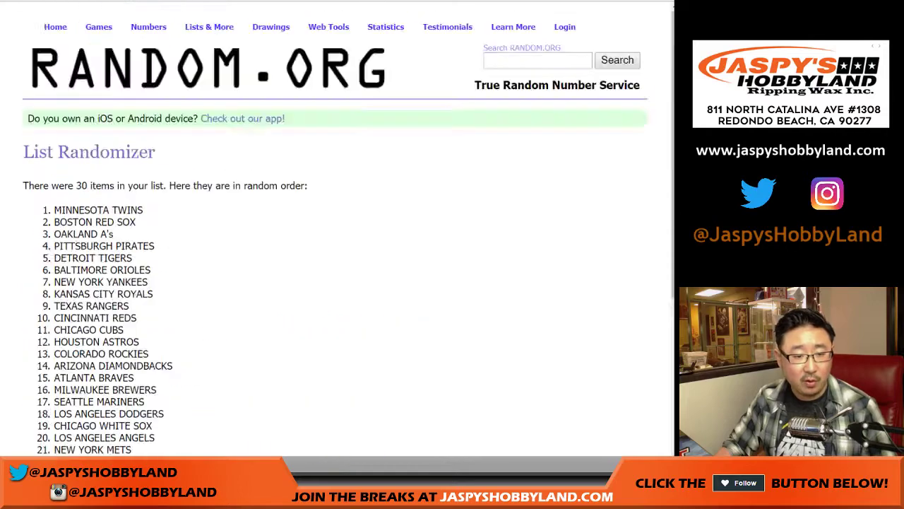
pyautogui.click(44, 387)
pyautogui.moveTo(144, 360); pyautogui.dragTo(192, 360)
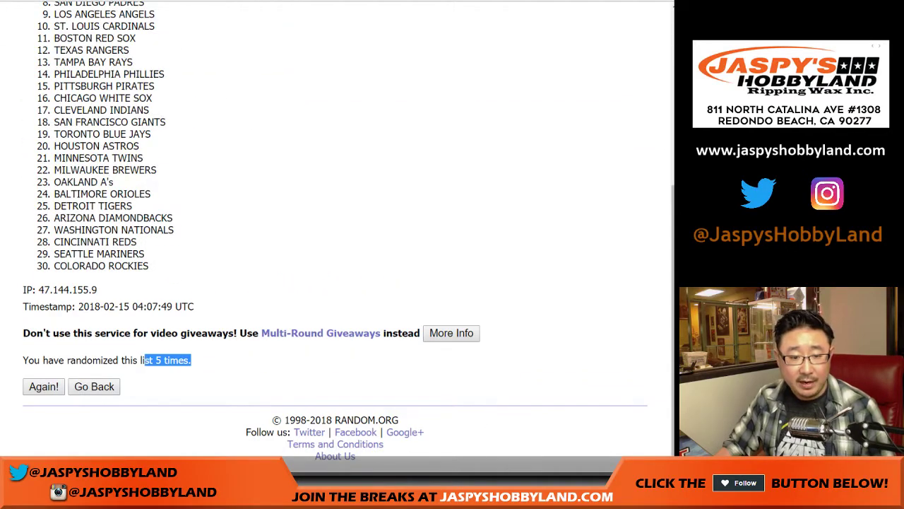
pyautogui.click(205, 360)
# - Copy all 30 randomized baseball teams from the results and return to the spreadsheet
pyautogui.scroll(1, 205, 353)
pyautogui.scroll(3, 339, 247)
pyautogui.moveTo(54, 74); pyautogui.dragTo(148, 422)
pyautogui.hotkey('ctrl', 'c')
pyautogui.scroll(-3, 339, 247)
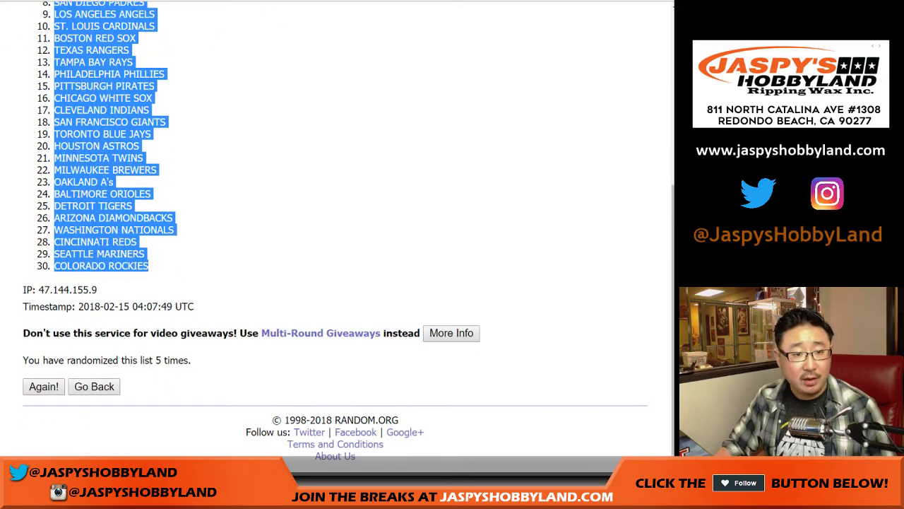
pyautogui.hotkey('ctrl', 'Tab')
pyautogui.click(142, 74)
pyautogui.rightClick(143, 75)
pyautogui.click(168, 108)
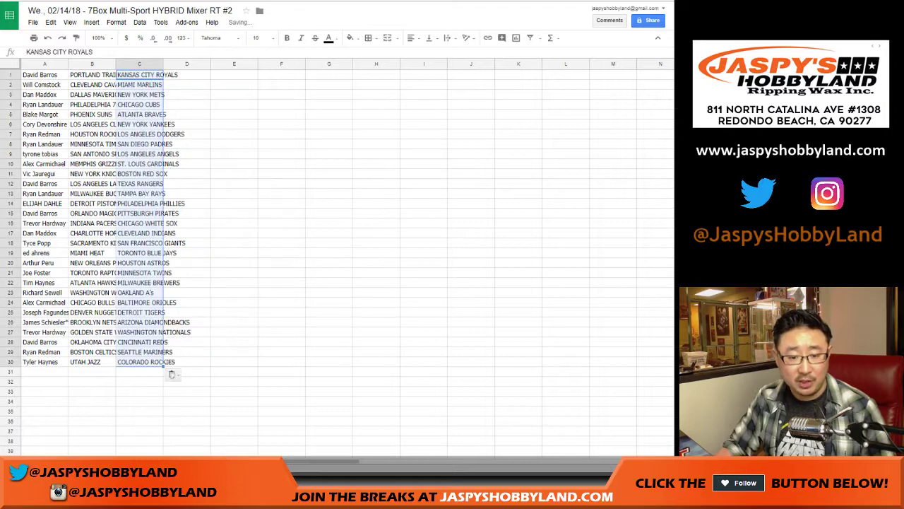
pyautogui.hotkey('ctrl', 'z')
# - Paste the randomized baseball list into the empty column B beside the participant names, starting at B1
pyautogui.hotkey('ctrl', 'z')
pyautogui.rightClick(81, 76)
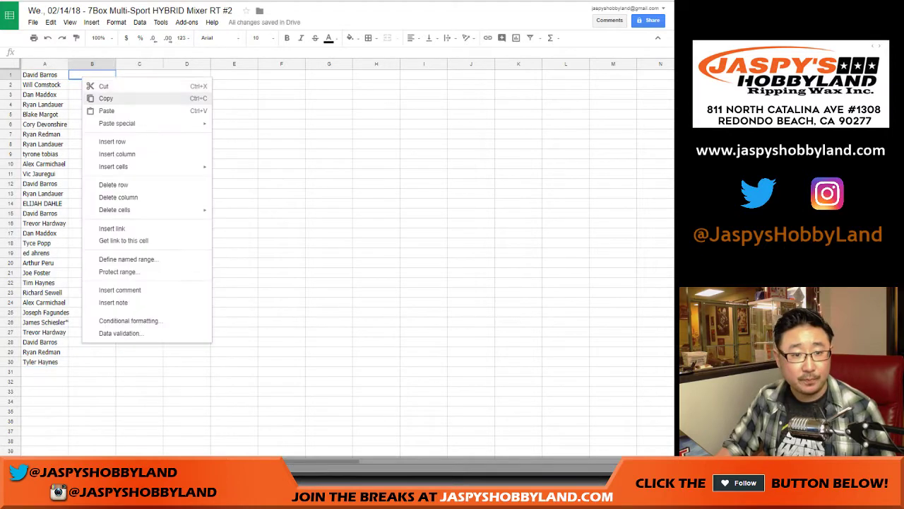
pyautogui.click(106, 110)
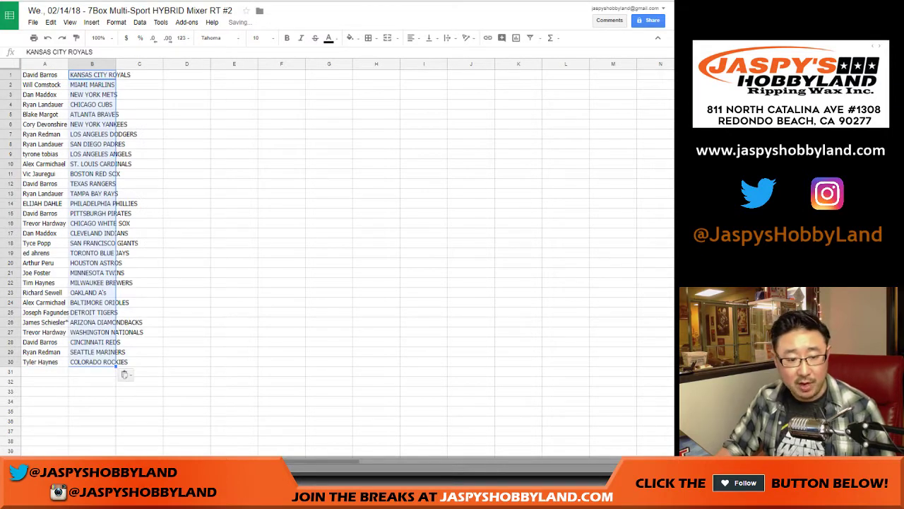
# - Paste the randomized baseball list into column D from D1, next to the football and basketball teams
pyautogui.hotkey('ctrl', 'z')
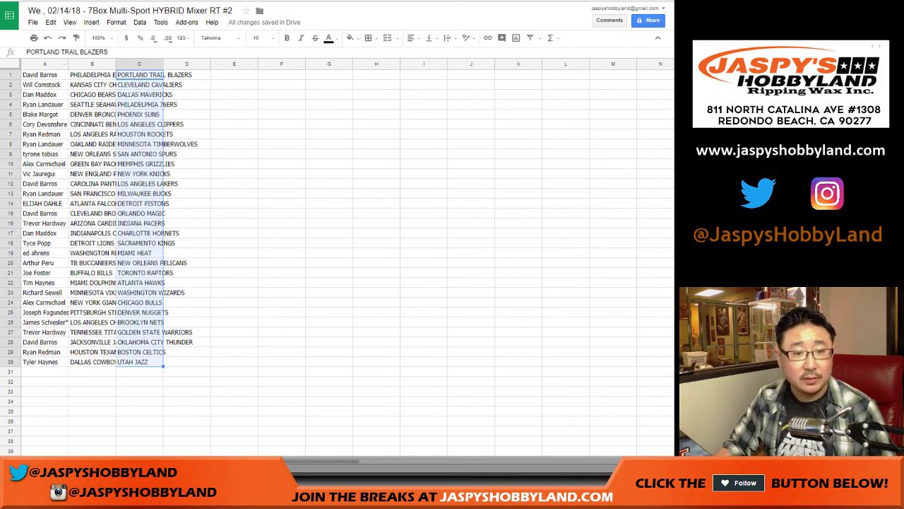
pyautogui.rightClick(196, 75)
pyautogui.click(212, 108)
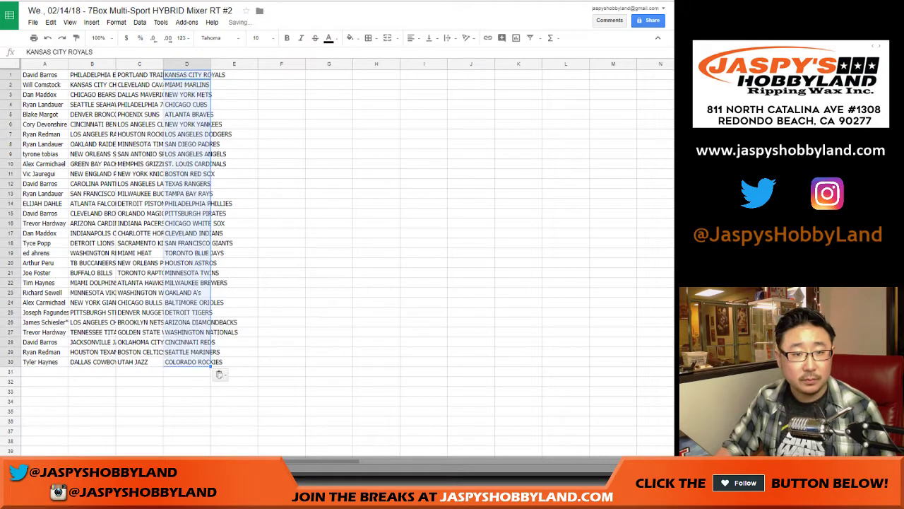
# - Set the font of the entire sheet to Roboto at size 14
pyautogui.hotkey('ctrl', 'a')
pyautogui.click(219, 38)
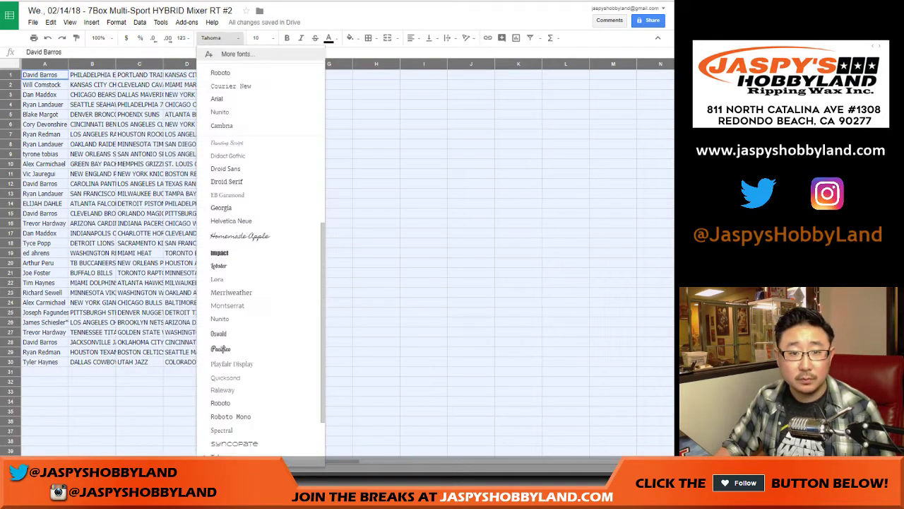
pyautogui.click(219, 72)
pyautogui.click(256, 38)
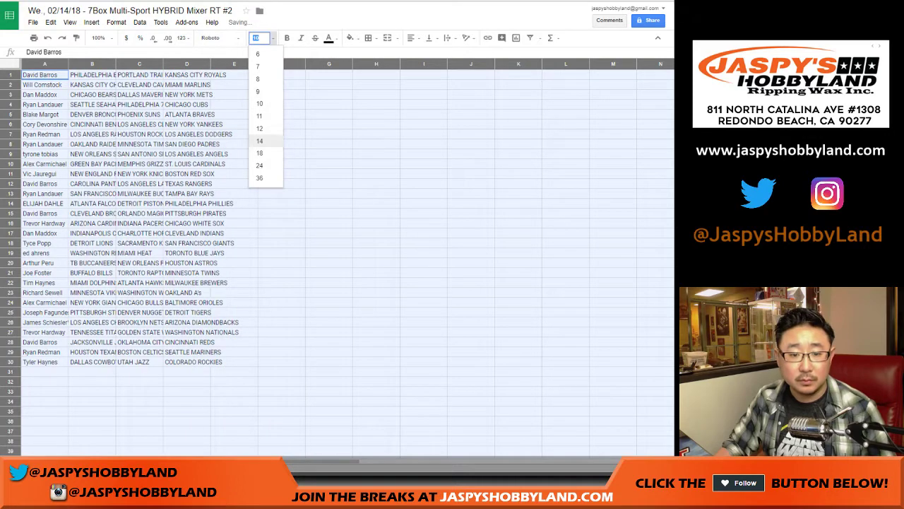
pyautogui.click(265, 141)
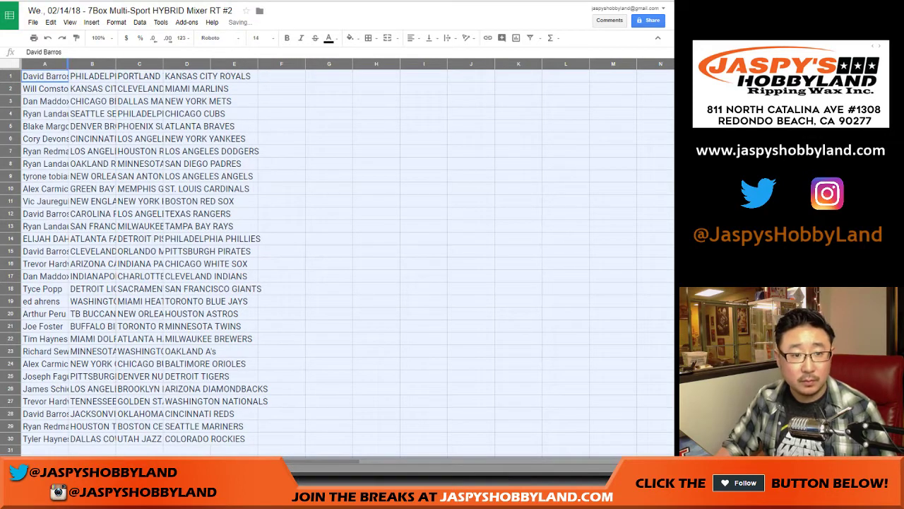
# - Fit the column widths to their contents and make the names in column A bold
pyautogui.doubleClick(68, 64)
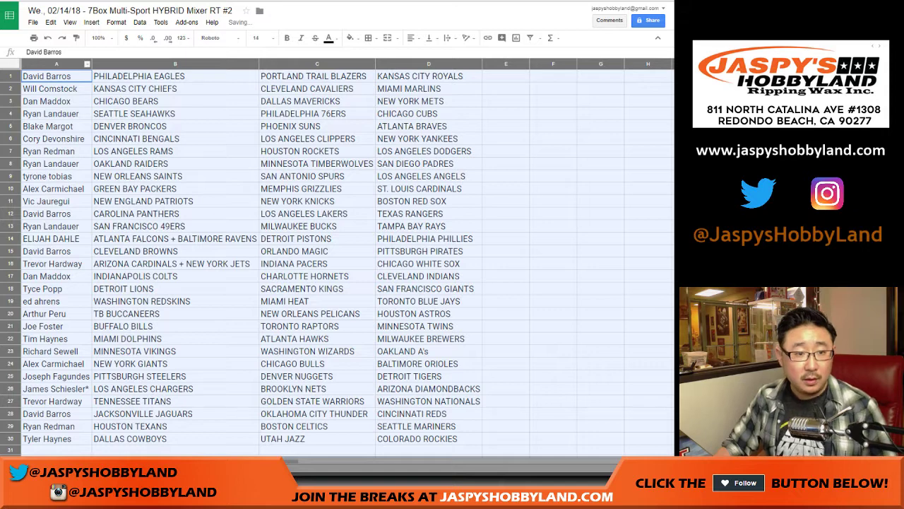
pyautogui.click(64, 64)
pyautogui.hotkey('ctrl', 'b')
# - Highlight rows 1 to 6 one after another to read each participant's team assignments
pyautogui.click(9, 76)
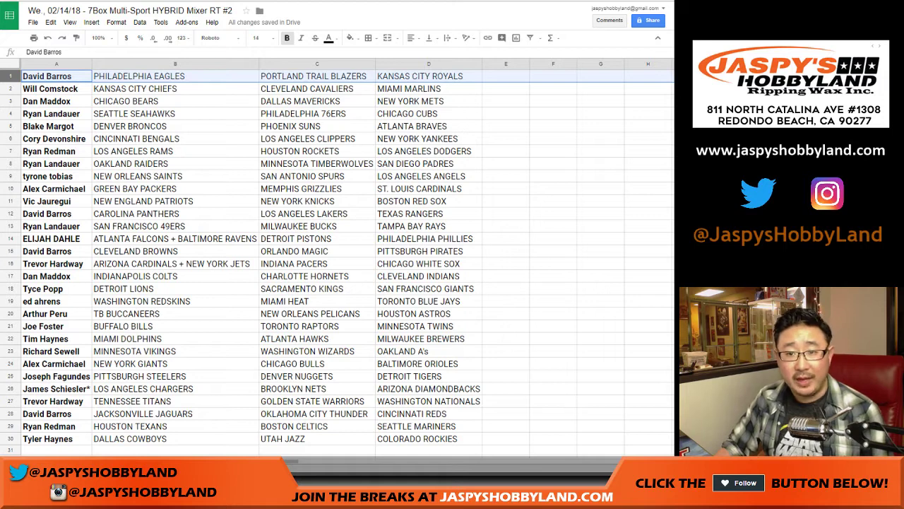
pyautogui.click(9, 89)
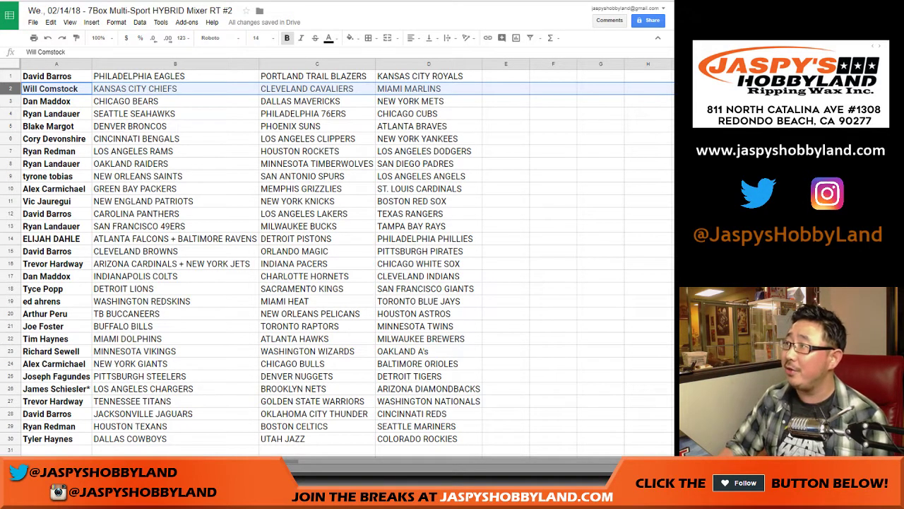
pyautogui.click(11, 101)
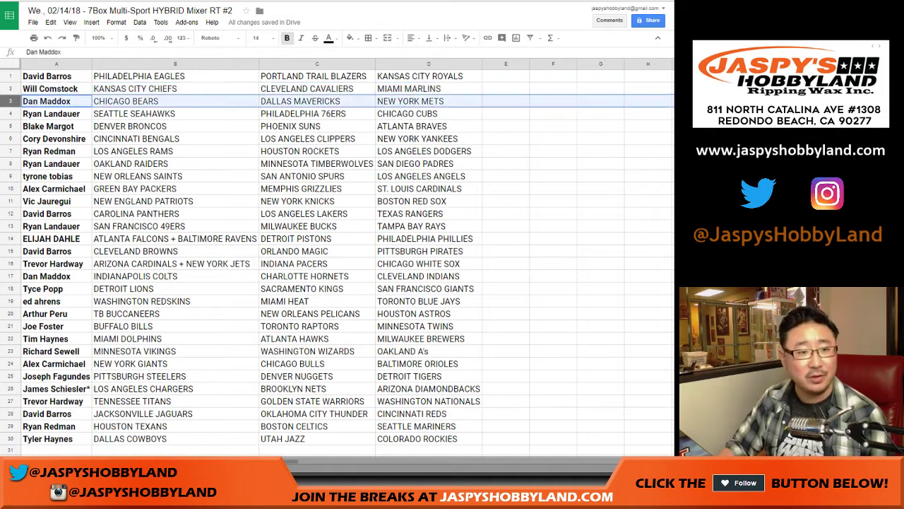
pyautogui.click(11, 114)
pyautogui.click(11, 127)
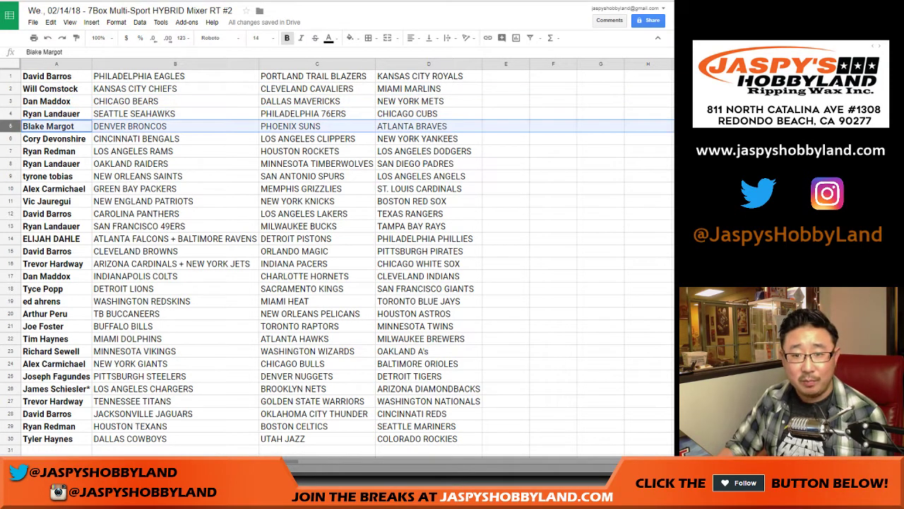
pyautogui.click(10, 139)
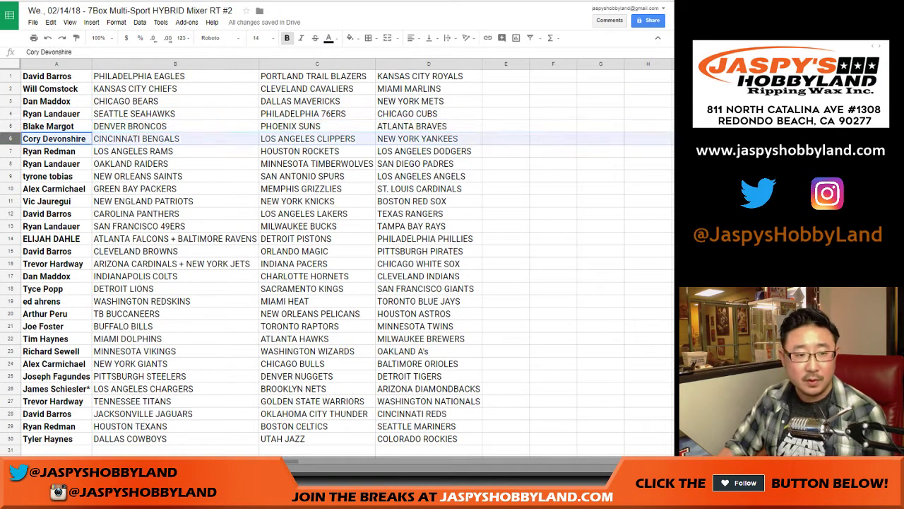
# - Remove the bold formatting from row 6 and from all the names in column A
pyautogui.hotkey('ctrl', 'b')
pyautogui.hotkey('ctrl', 'b')
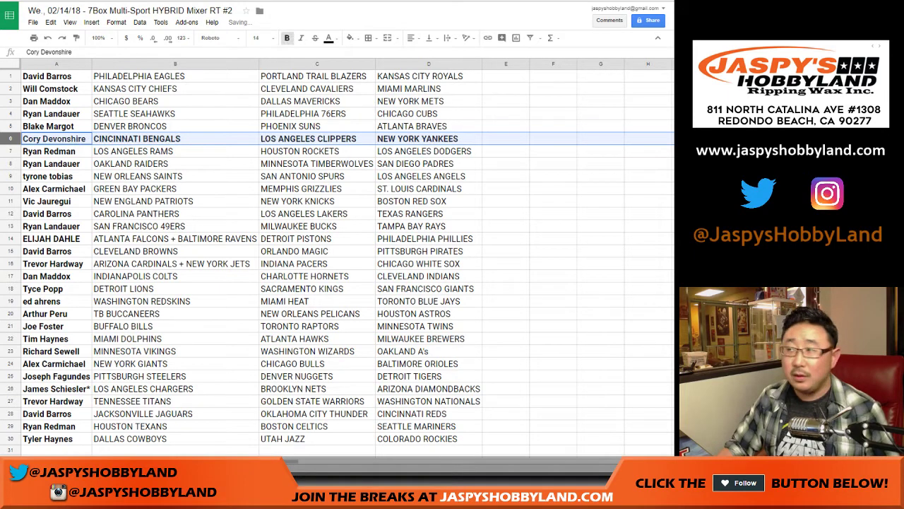
pyautogui.hotkey('ctrl', 'b')
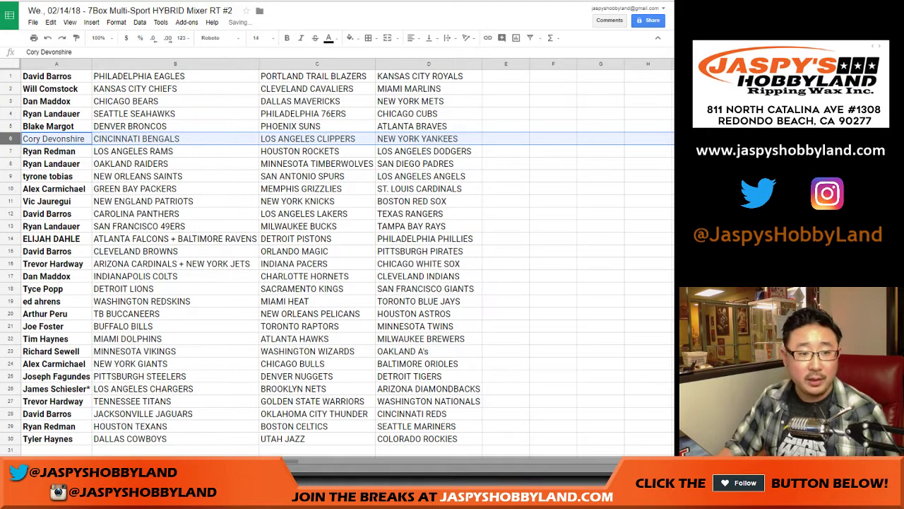
pyautogui.click(57, 64)
pyautogui.hotkey('ctrl', 'b')
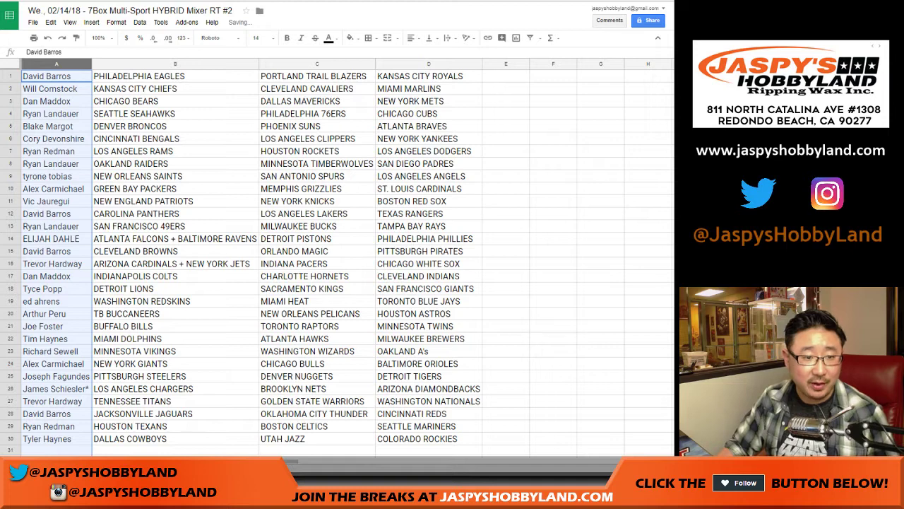
pyautogui.click(9, 150)
pyautogui.click(9, 139)
pyautogui.hotkey('ctrl', 'v')
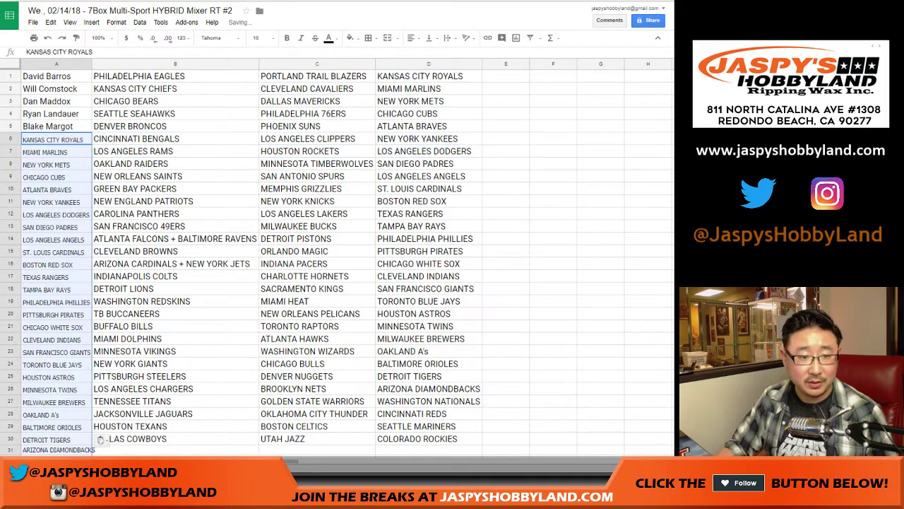
pyautogui.hotkey('ctrl', 'z')
# - Bold and unbold rows 6 to 10 one after another to read each participant's team assignments
pyautogui.hotkey('ctrl', 'b')
pyautogui.hotkey('ctrl', 'b')
pyautogui.click(10, 151)
pyautogui.hotkey('ctrl', 'b')
pyautogui.hotkey('ctrl', 'b')
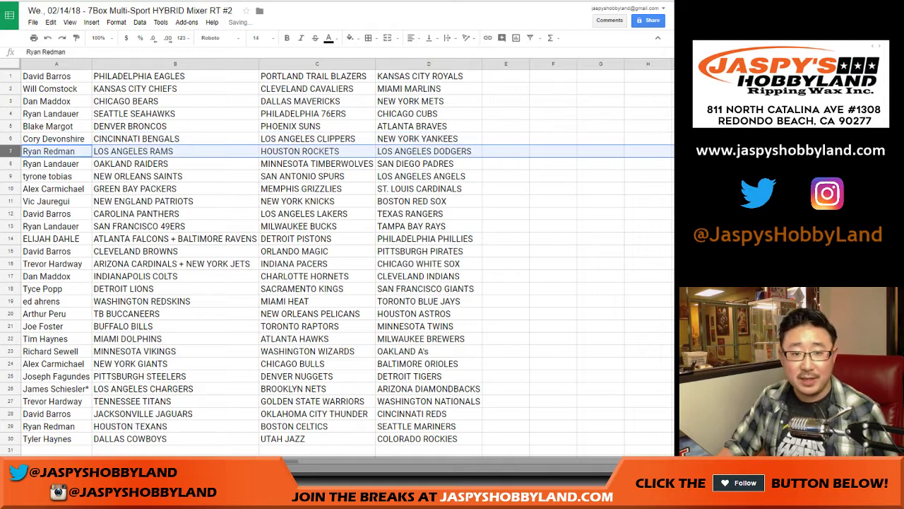
pyautogui.click(10, 163)
pyautogui.hotkey('ctrl', 'b')
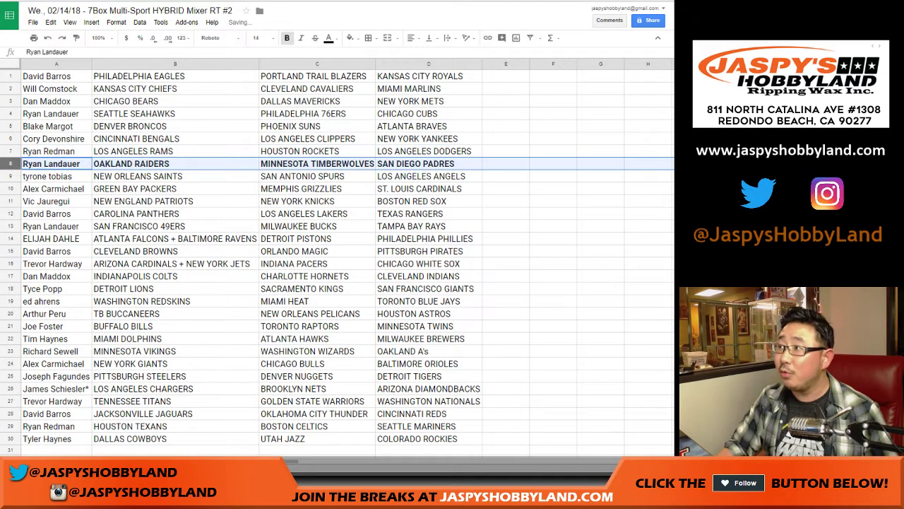
pyautogui.hotkey('ctrl', 'b')
pyautogui.click(10, 176)
pyautogui.hotkey('ctrl', 'b')
pyautogui.hotkey('ctrl', 'b')
pyautogui.click(10, 189)
pyautogui.hotkey('ctrl', 'b')
pyautogui.hotkey('ctrl', 'b')
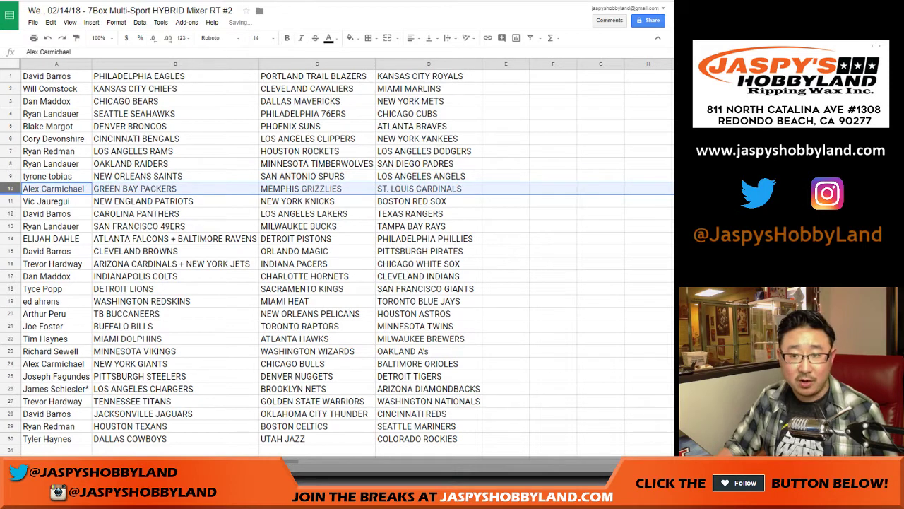
# - Bold and unbold rows 11 to 16 in turn to read each participant's football, basketball and baseball teams
pyautogui.click(10, 201)
pyautogui.hotkey('ctrl', 'b')
pyautogui.hotkey('ctrl', 'b')
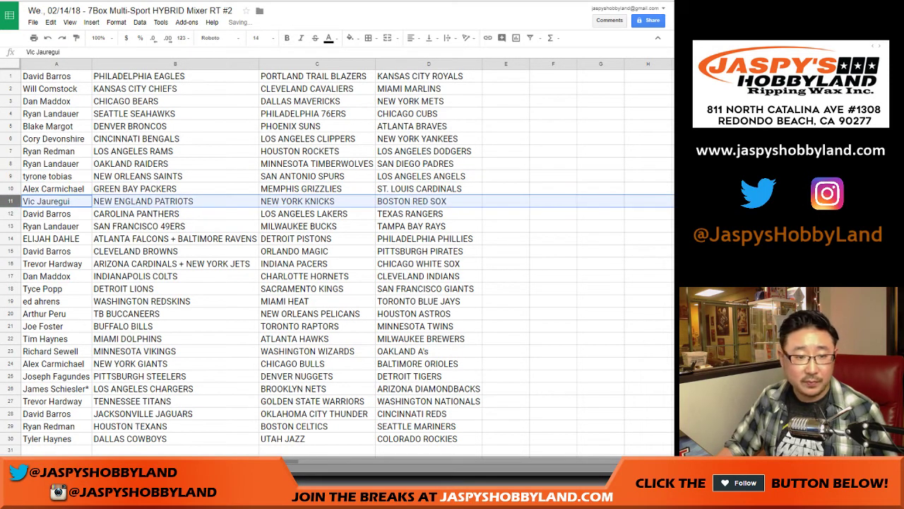
pyautogui.click(10, 213)
pyautogui.hotkey('ctrl', 'b')
pyautogui.hotkey('ctrl', 'b')
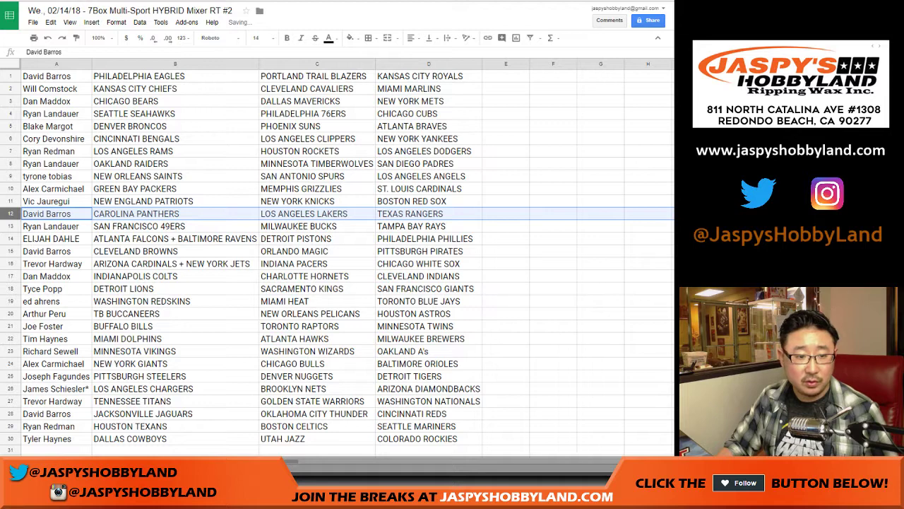
pyautogui.click(10, 226)
pyautogui.hotkey('ctrl', 'b')
pyautogui.hotkey('ctrl', 'b')
pyautogui.click(10, 239)
pyautogui.hotkey('ctrl', 'b')
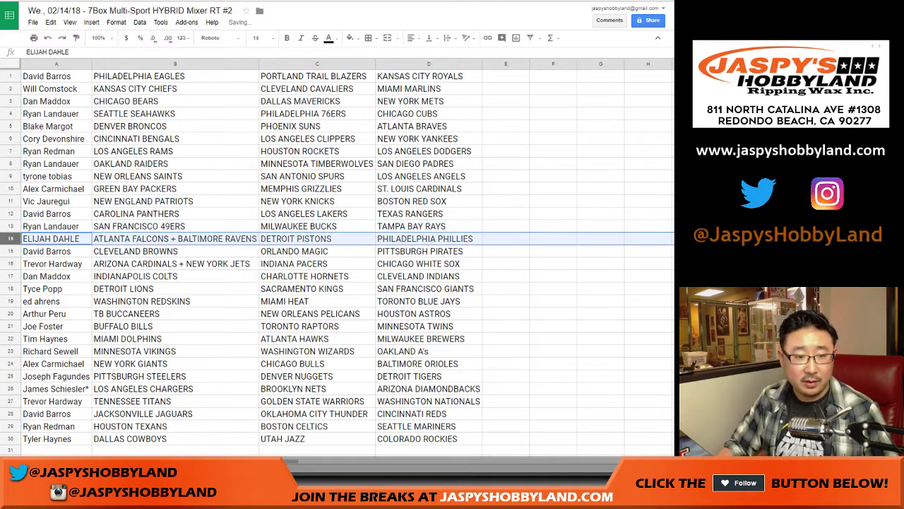
pyautogui.hotkey('ctrl', 'b')
pyautogui.click(10, 251)
pyautogui.hotkey('ctrl', 'b')
pyautogui.hotkey('ctrl', 'b')
pyautogui.click(10, 263)
pyautogui.hotkey('ctrl', 'b')
pyautogui.hotkey('ctrl', 'b')
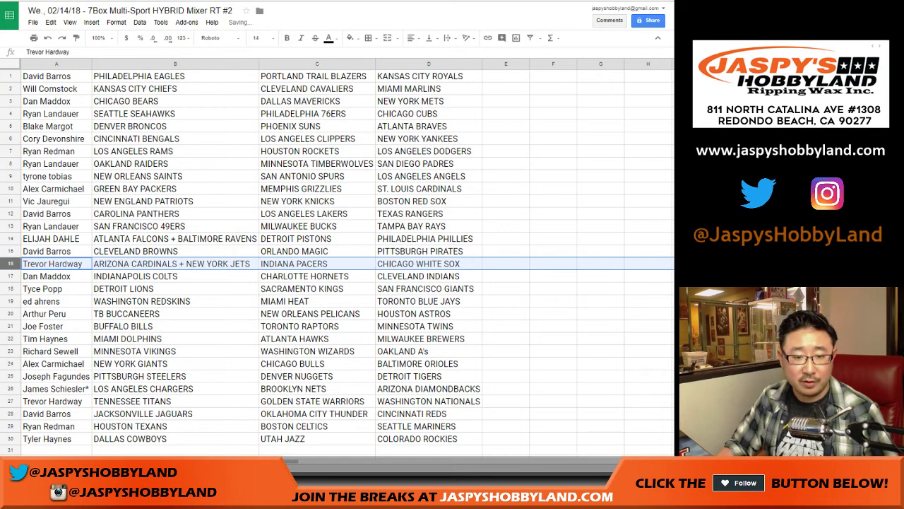
# - Bold and unbold rows 17 to 20 in turn to read their team assignments
pyautogui.click(10, 276)
pyautogui.hotkey('ctrl', 'b')
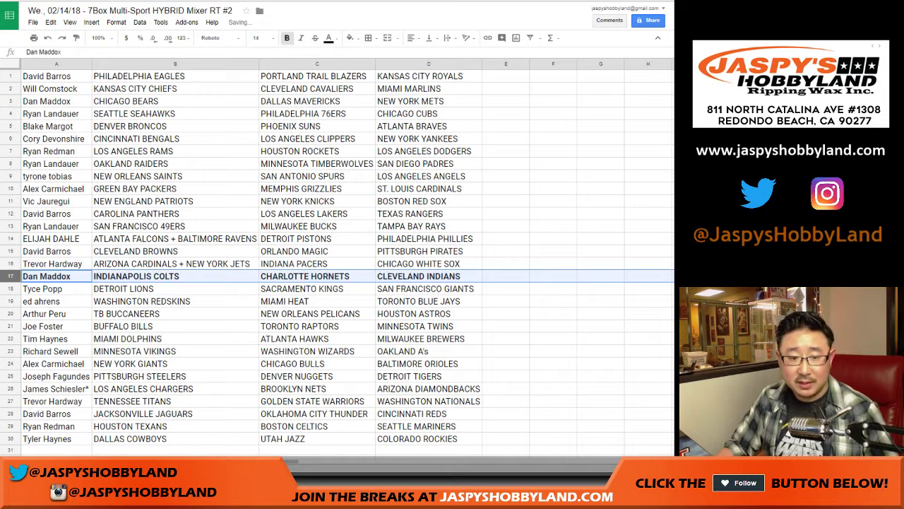
pyautogui.hotkey('ctrl', 'b')
pyautogui.click(10, 289)
pyautogui.hotkey('ctrl', 'b')
pyautogui.hotkey('ctrl', 'b')
pyautogui.click(10, 301)
pyautogui.hotkey('ctrl', 'b')
pyautogui.hotkey('ctrl', 'b')
pyautogui.click(10, 314)
pyautogui.hotkey('ctrl', 'b')
pyautogui.hotkey('ctrl', 'b')
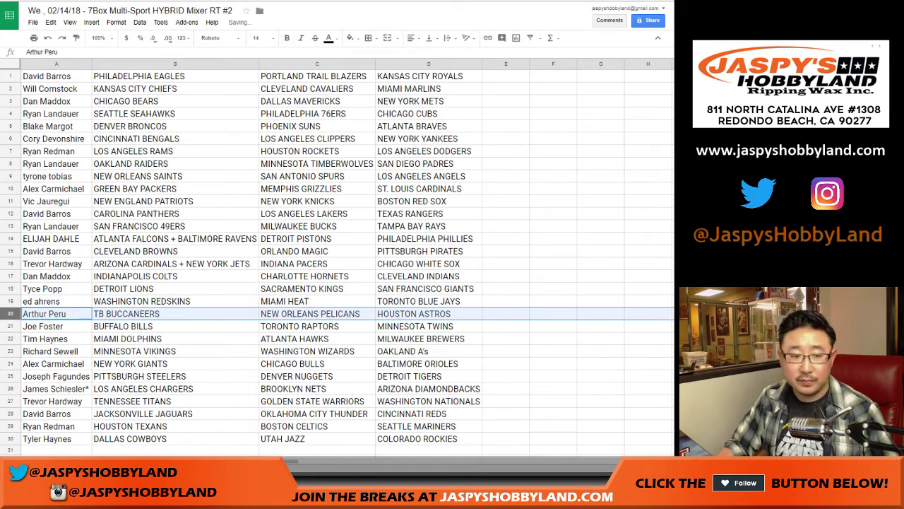
# - Highlight rows 21 to 26 one by one with temporary bold to read their team assignments
pyautogui.click(9, 326)
pyautogui.hotkey('ctrl', 'b')
pyautogui.hotkey('ctrl', 'b')
pyautogui.click(10, 338)
pyautogui.hotkey('ctrl', 'b')
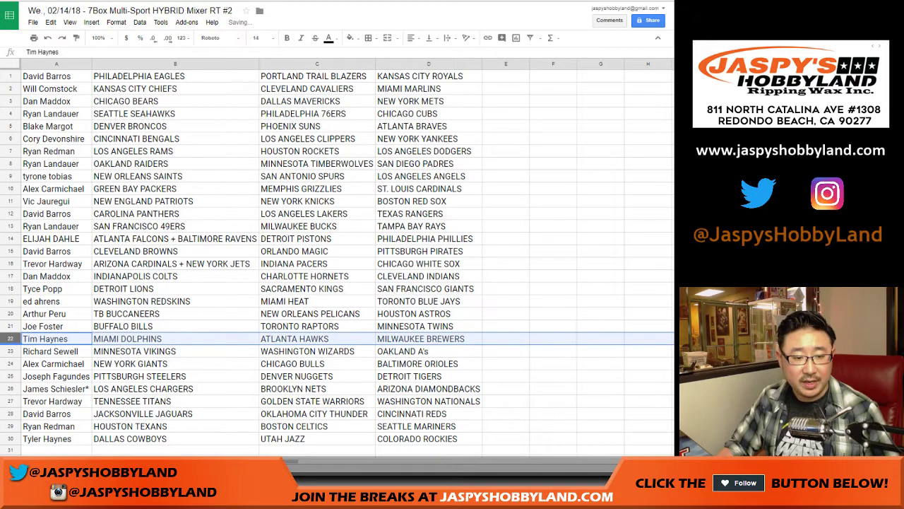
pyautogui.hotkey('ctrl', 'b')
pyautogui.click(10, 351)
pyautogui.click(10, 364)
pyautogui.hotkey('ctrl', 'b')
pyautogui.hotkey('ctrl', 'b')
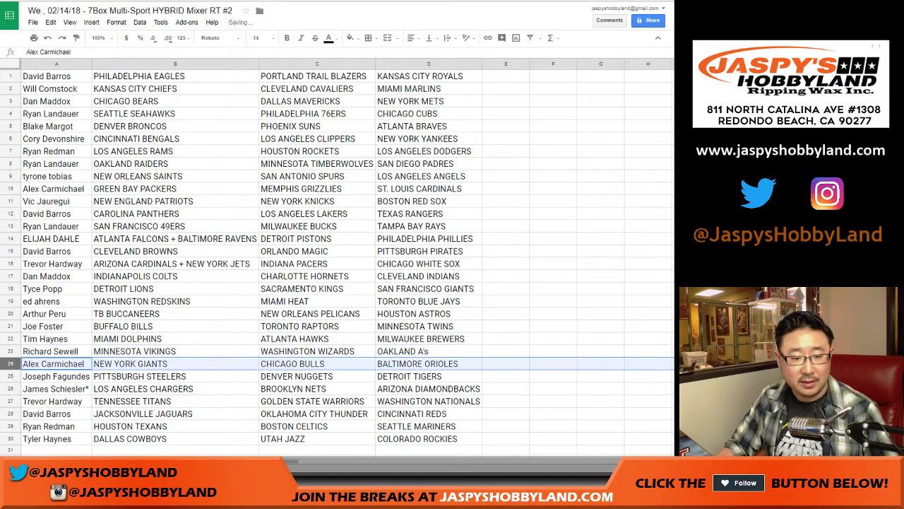
pyautogui.click(10, 375)
pyautogui.hotkey('ctrl', 'b')
pyautogui.hotkey('ctrl', 'b')
pyautogui.click(10, 388)
pyautogui.hotkey('ctrl', 'b')
pyautogui.hotkey('ctrl', 'b')
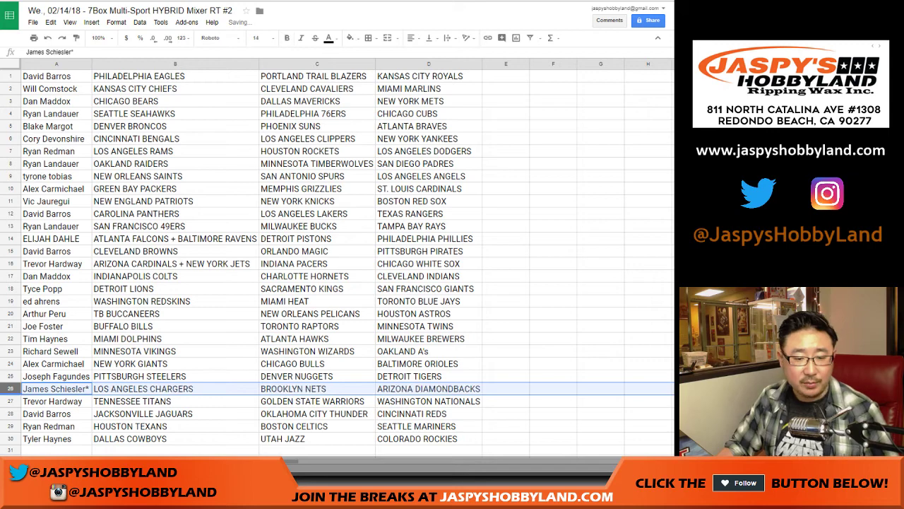
# - Read the team assignments in rows 27 to 30 using temporary bold, leaving all four rows unbolded
pyautogui.click(10, 401)
pyautogui.hotkey('ctrl', 'b')
pyautogui.scroll(-4, 340, 254)
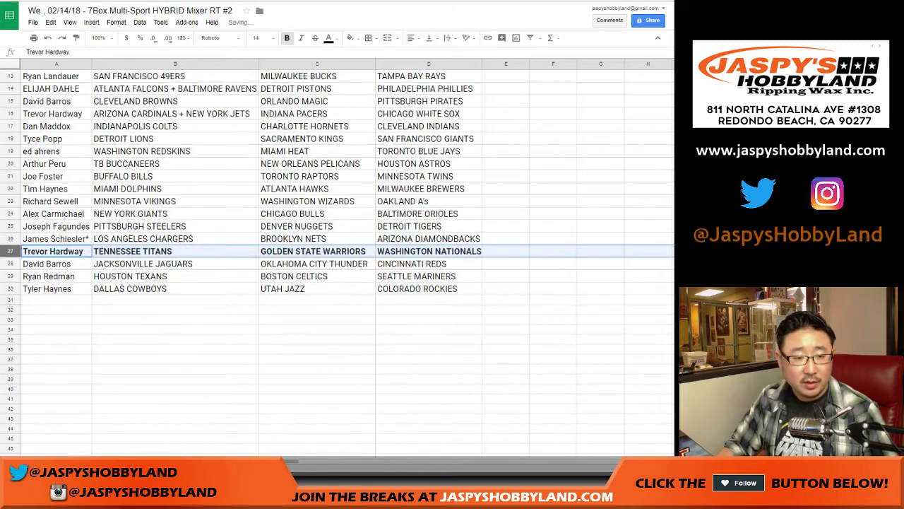
pyautogui.click(10, 263)
pyautogui.hotkey('ctrl', 'b')
pyautogui.hotkey('ctrl', 'b')
pyautogui.click(10, 276)
pyautogui.hotkey('ctrl', 'b')
pyautogui.hotkey('ctrl', 'b')
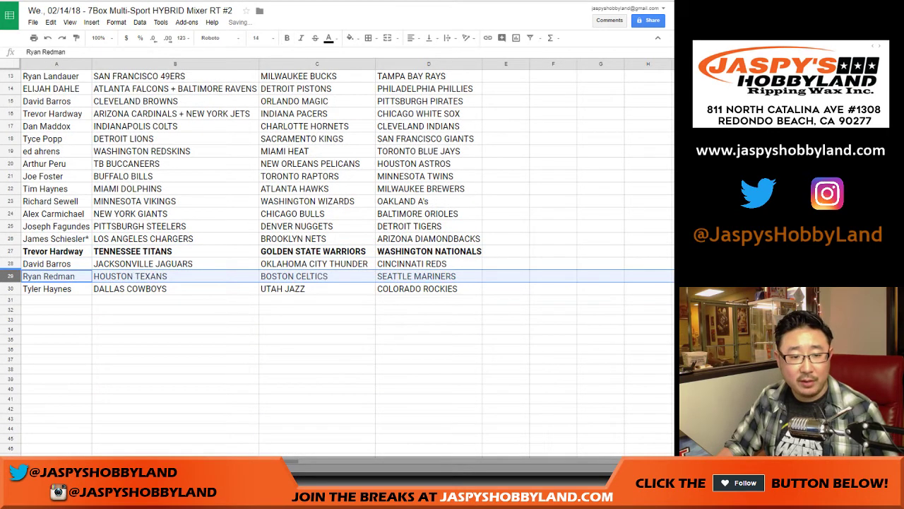
pyautogui.click(10, 251)
pyautogui.hotkey('ctrl', 'b')
pyautogui.click(9, 289)
pyautogui.hotkey('ctrl', 'b')
pyautogui.hotkey('ctrl', 'b')
pyautogui.scroll(4, 339, 255)
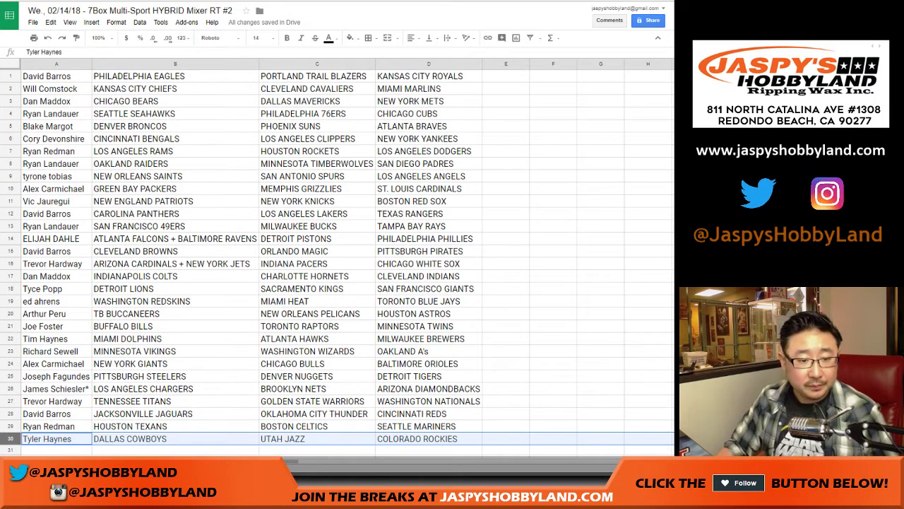
# - Move GREEN BAY PACKERS from cell B10 to the empty cell E10 in the same row
pyautogui.click(10, 364)
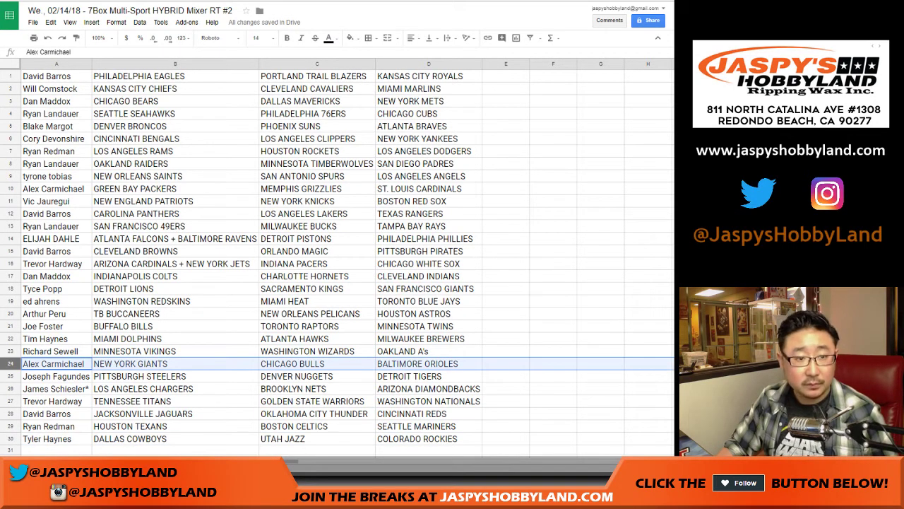
pyautogui.click(10, 189)
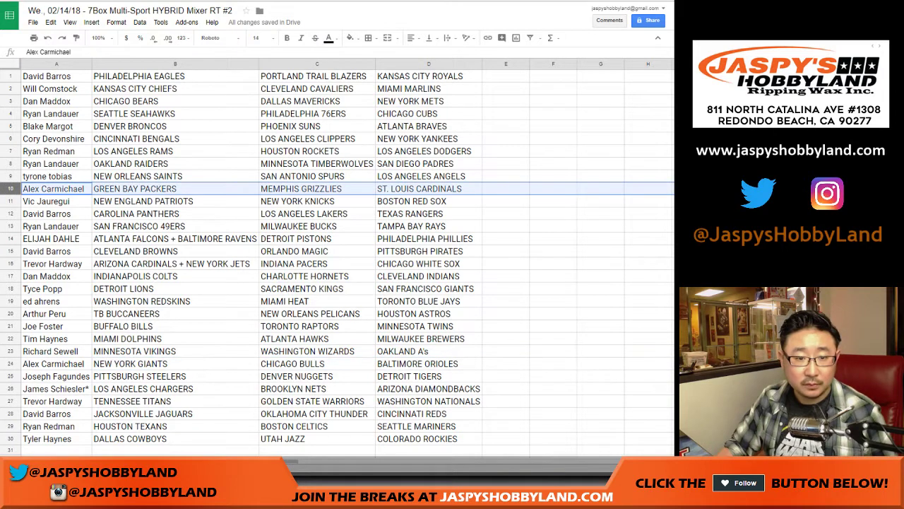
pyautogui.click(176, 189)
pyautogui.hotkey('ctrl', 'c')
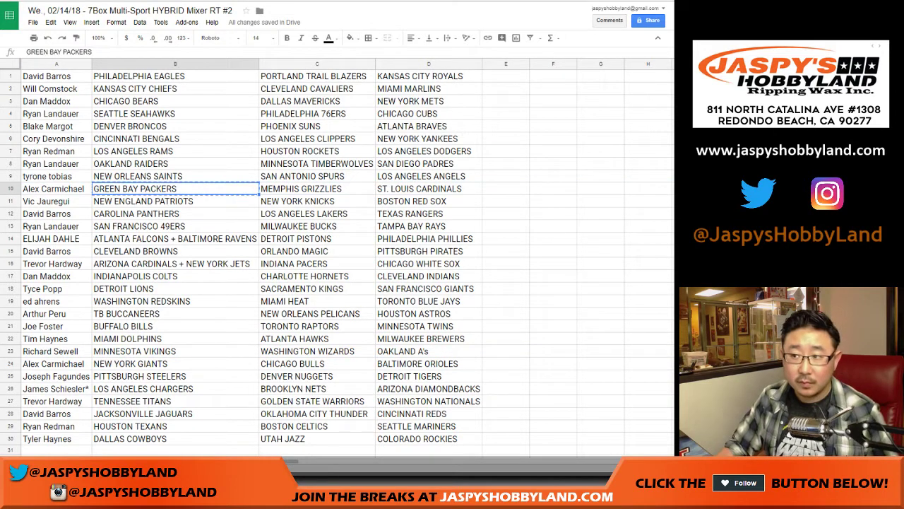
pyautogui.click(506, 189)
pyautogui.hotkey('ctrl', 'v')
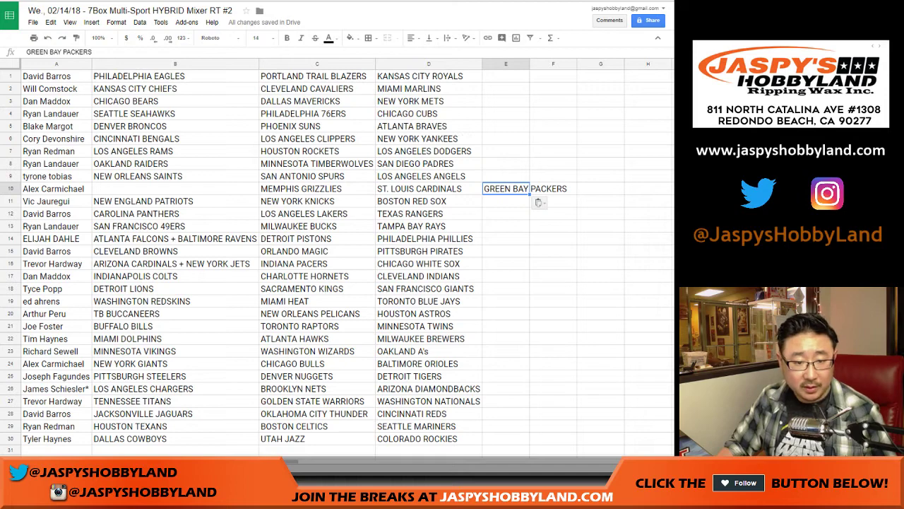
# - Search the sheet for "saints" and move NEW ORLEANS SAINTS from cell B9 to E9
pyautogui.hotkey('ctrl', 'f')
pyautogui.write('saints')
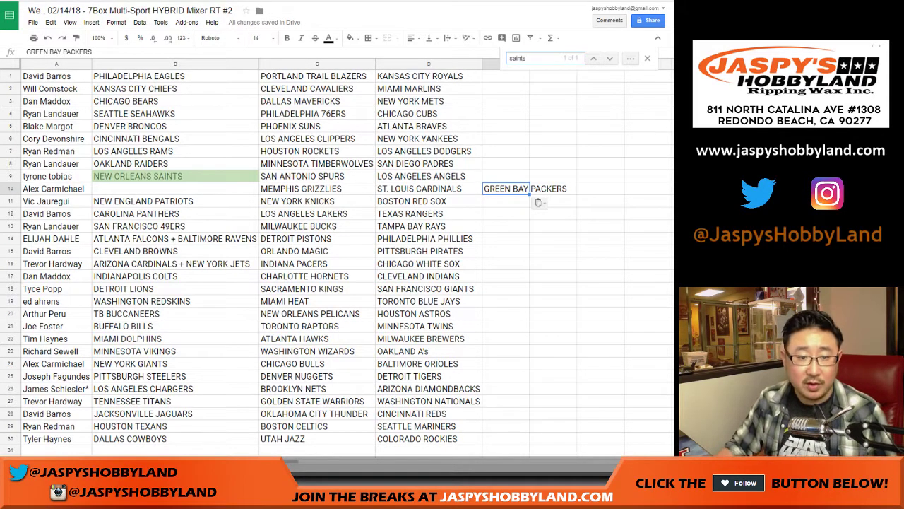
pyautogui.click(176, 176)
pyautogui.hotkey('ctrl', 'x')
pyautogui.click(506, 176)
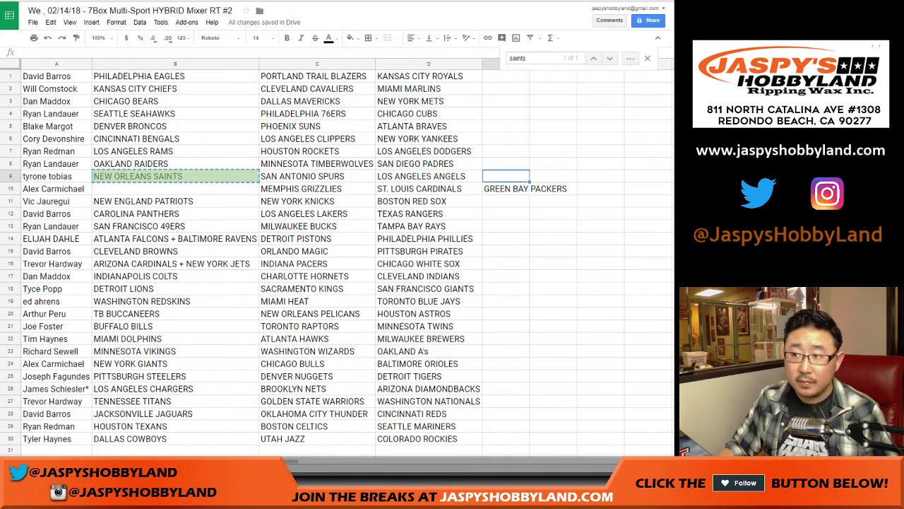
pyautogui.hotkey('ctrl', 'v')
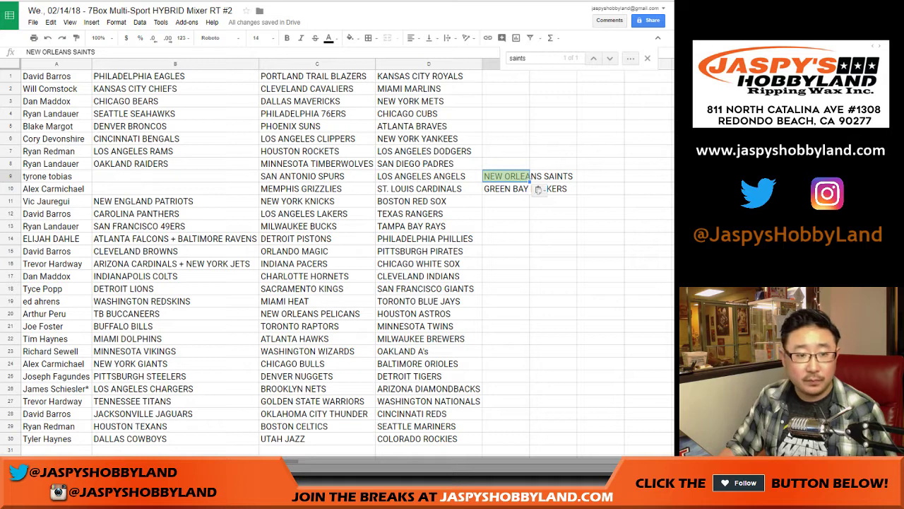
# - Complete the team trade by moving GREEN BAY PACKERS from E10 to B9 and NEW ORLEANS SAINTS from E9 to B10
pyautogui.click(537, 189)
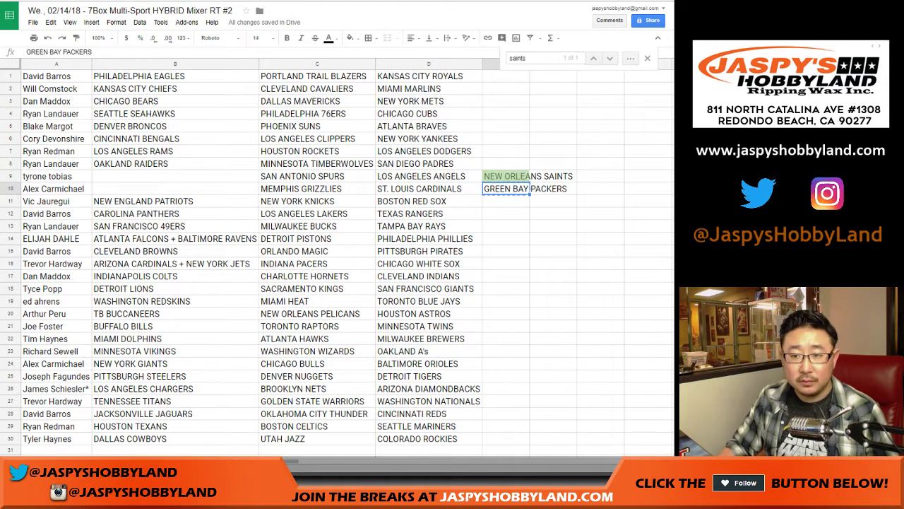
pyautogui.hotkey('ctrl', 'x')
pyautogui.click(175, 176)
pyautogui.hotkey('ctrl', 'v')
pyautogui.click(507, 176)
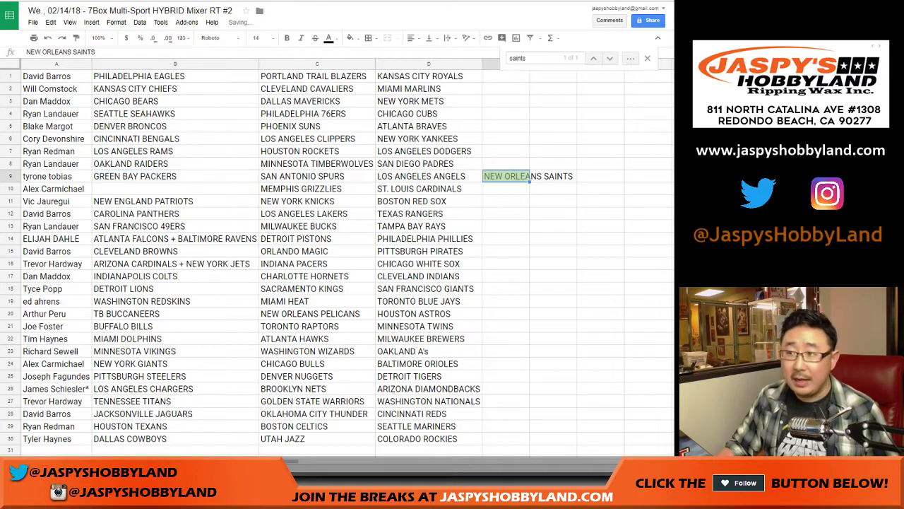
pyautogui.hotkey('ctrl', 'x')
pyautogui.click(175, 188)
pyautogui.hotkey('ctrl', 'v')
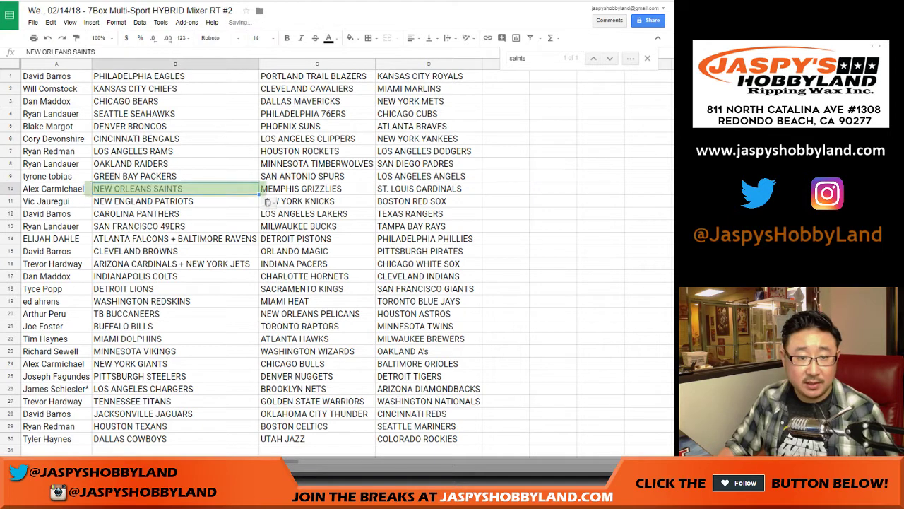
# - Append "-t" to the traded team names GREEN BAY PACKERS in B9 and NEW ORLEANS SAINTS in B10
pyautogui.doubleClick(175, 176)
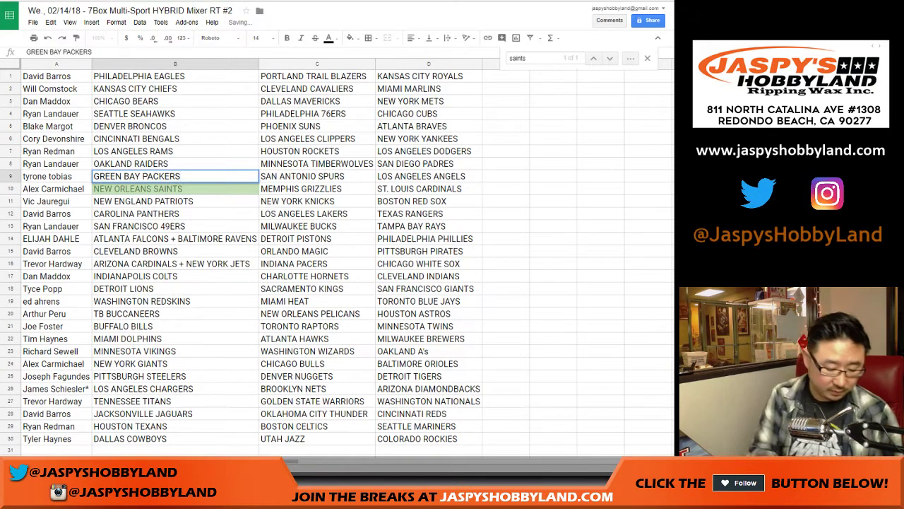
pyautogui.write('-t')
pyautogui.press('Return')
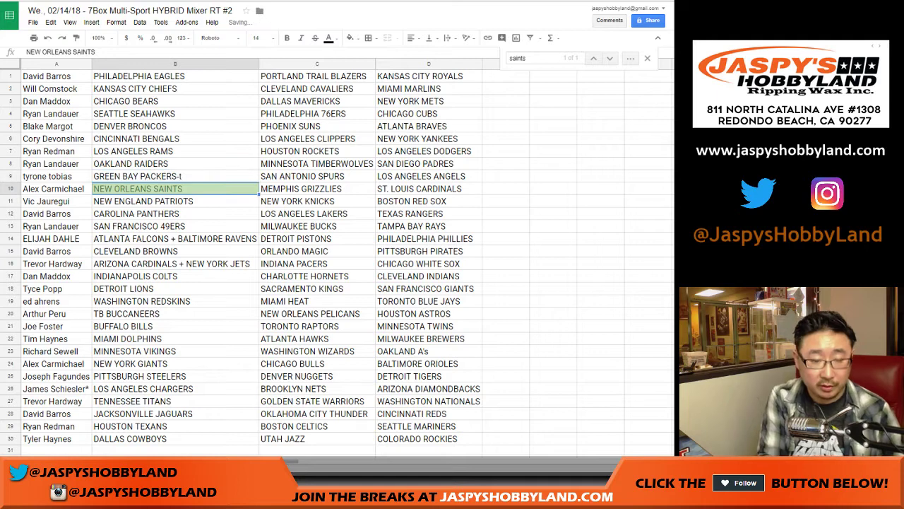
pyautogui.press('Return')
pyautogui.write('-')
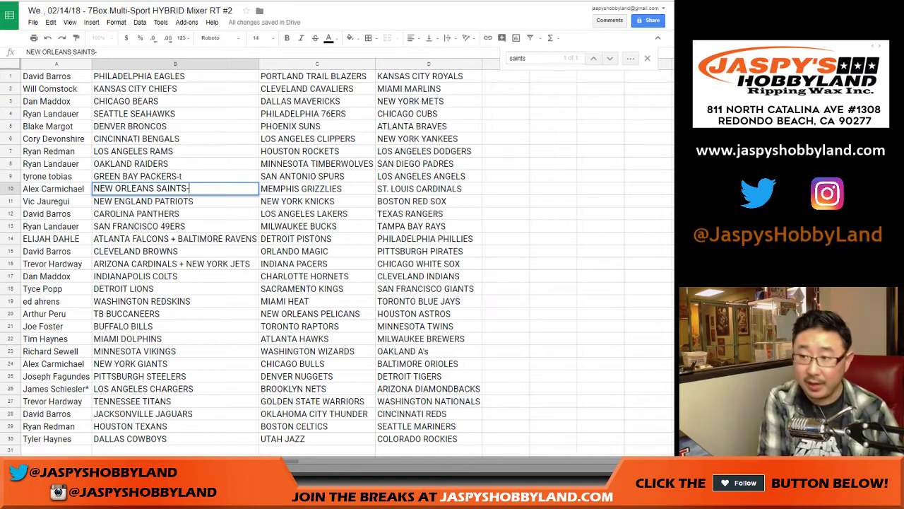
pyautogui.write('t')
pyautogui.press('Return')
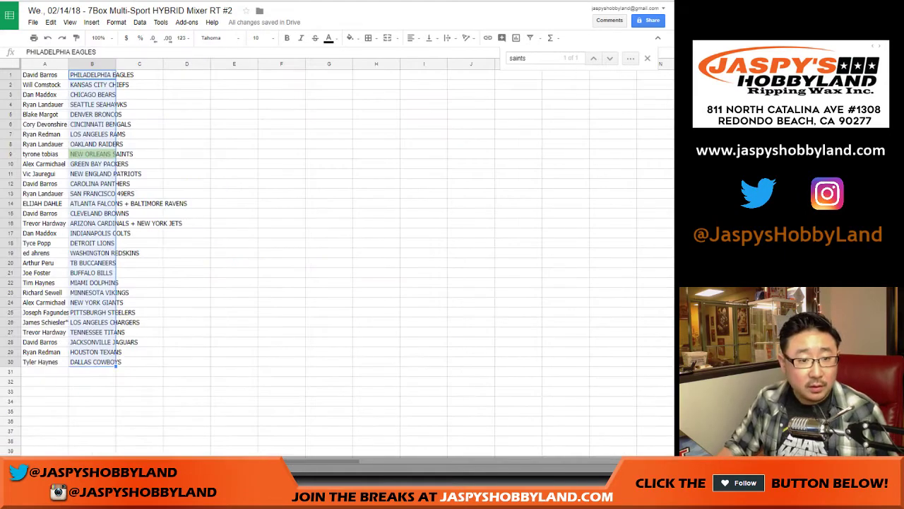
# - On the football-only sheet, fit column B to its contents and move NEW ORLEANS SAINTS from B9 to C9
pyautogui.press('Return')
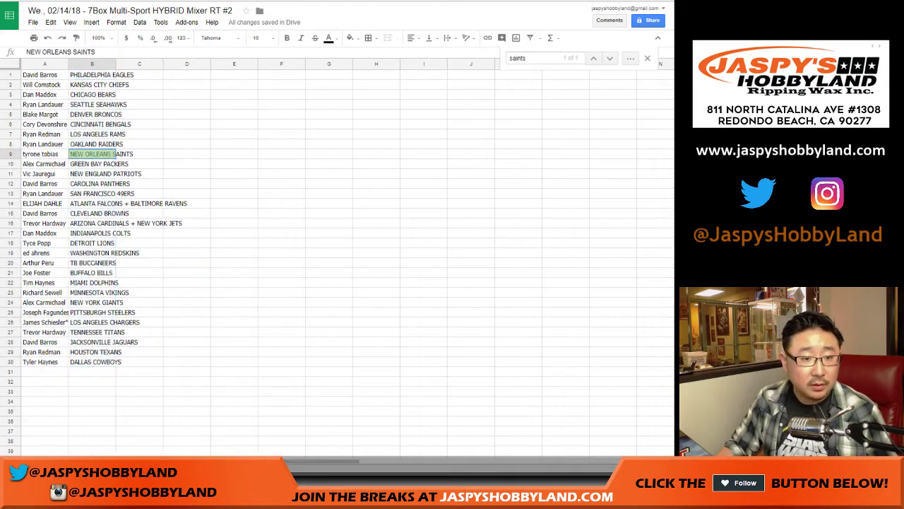
pyautogui.click(112, 65)
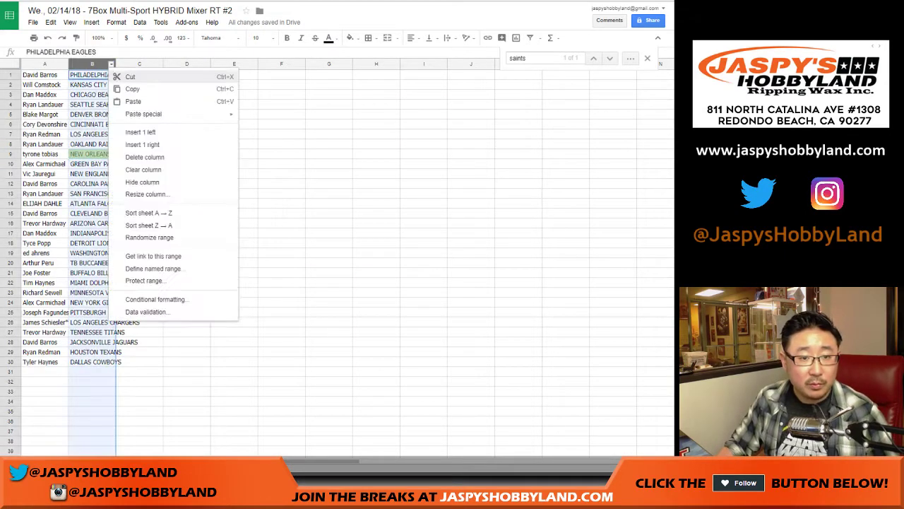
pyautogui.doubleClick(116, 64)
pyautogui.click(128, 154)
pyautogui.hotkey('ctrl', 'x')
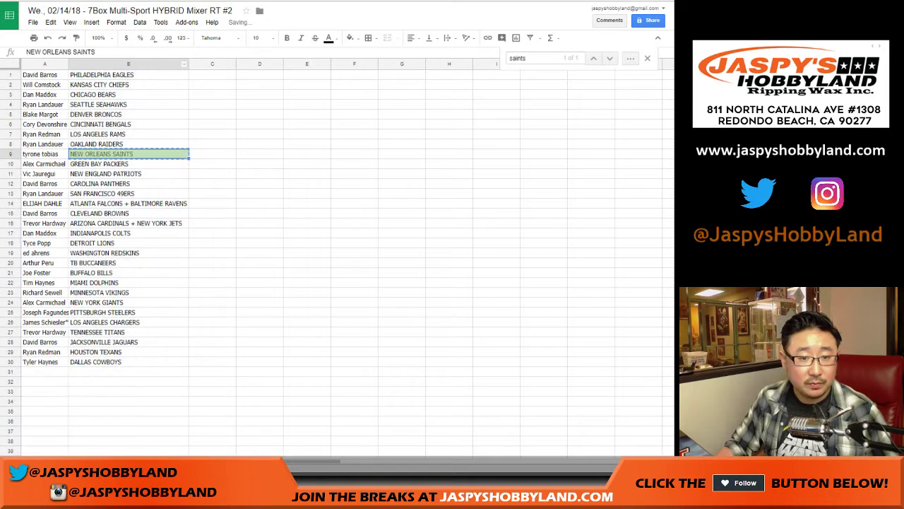
pyautogui.click(212, 154)
pyautogui.hotkey('ctrl', 'v')
# - Move GREEN BAY PACKERS to B9 and NEW ORLEANS SAINTS to B10, and return to the combined three-sport sheet
pyautogui.click(128, 164)
pyautogui.hotkey('ctrl', 'x')
pyautogui.click(128, 154)
pyautogui.hotkey('ctrl', 'v')
pyautogui.click(212, 154)
pyautogui.hotkey('ctrl', 'x')
pyautogui.click(128, 164)
pyautogui.hotkey('ctrl', 'v')
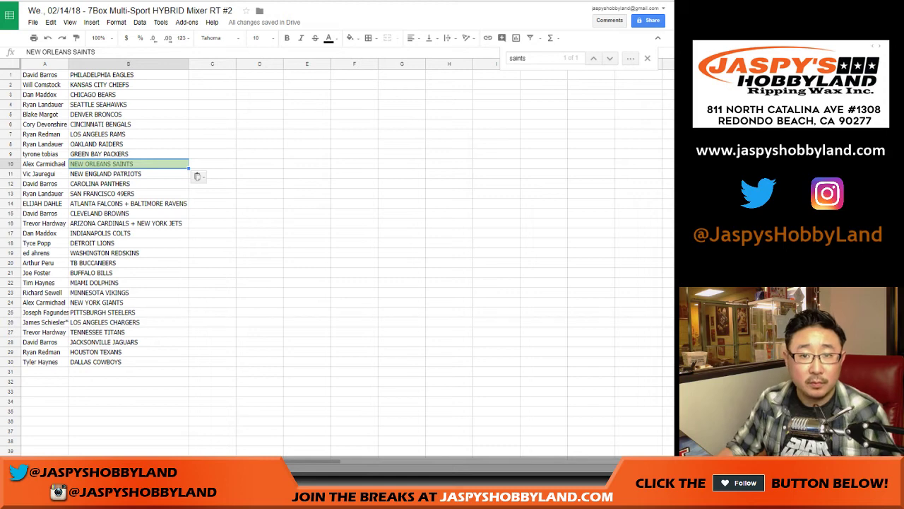
pyautogui.hotkey('ctrl', 'shift', 'pagedown')
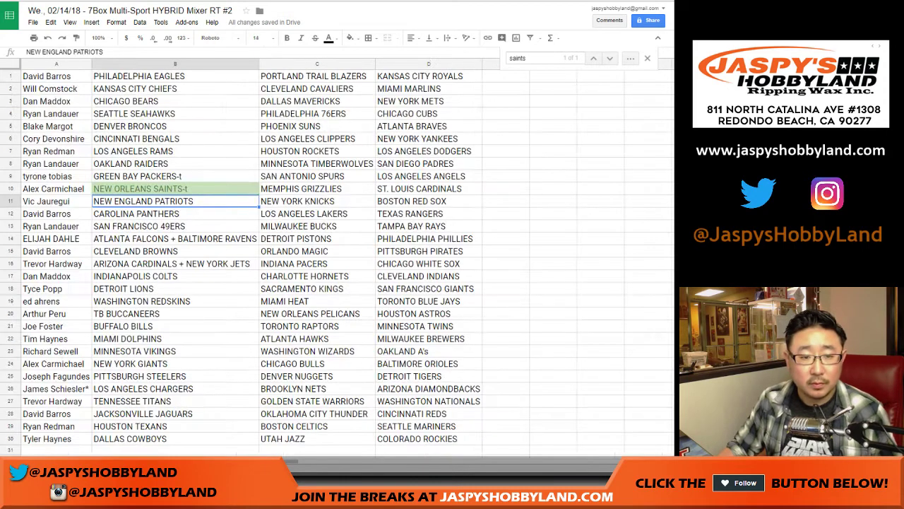
pyautogui.click(429, 214)
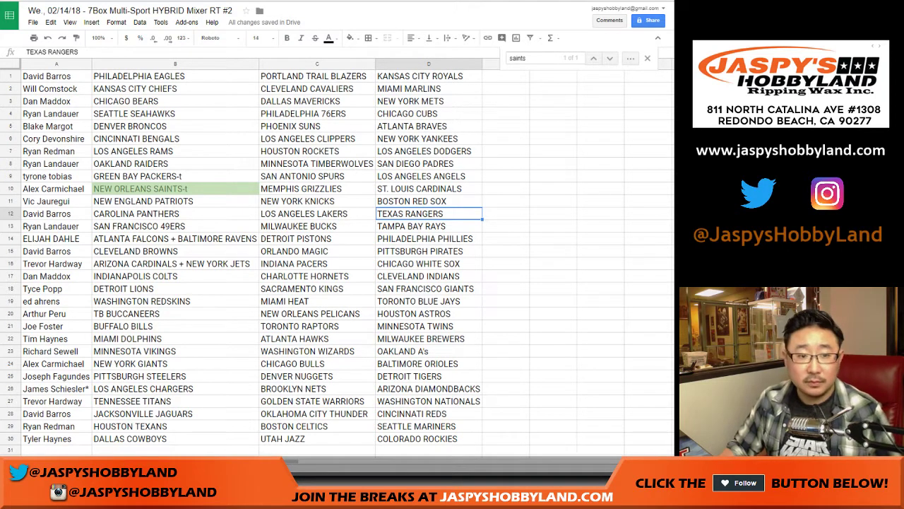
# - Search the combined sheet for "cardin" and highlight rows 10 and 22, the two participants trading baseball teams
pyautogui.click(176, 151)
pyautogui.hotkey('ctrl', 'f')
pyautogui.write('cardin')
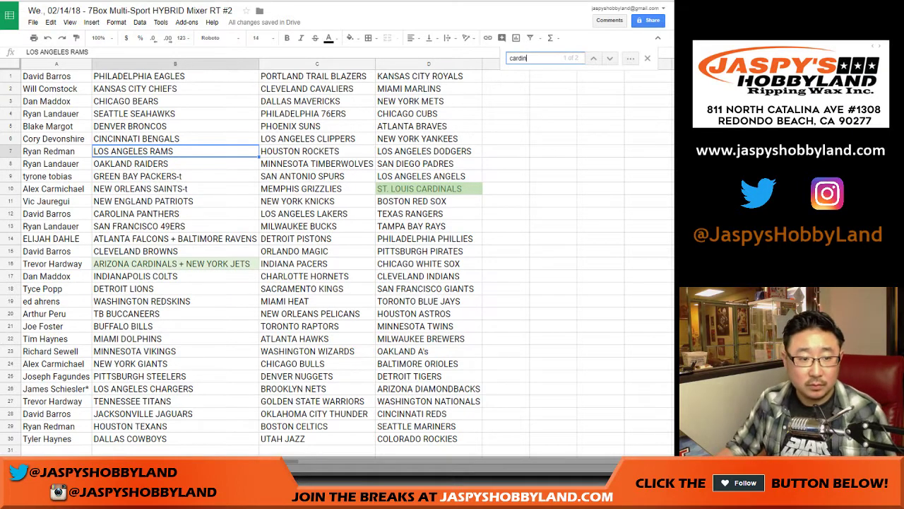
pyautogui.click(10, 189)
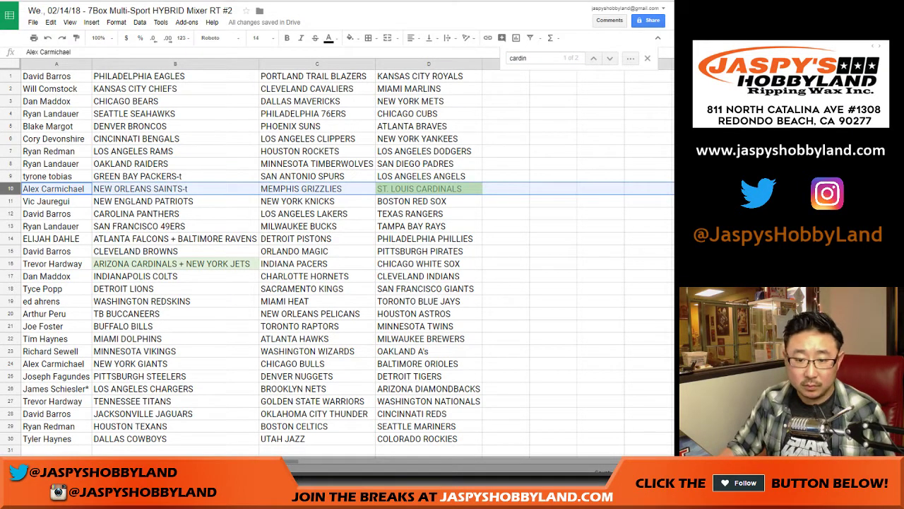
pyautogui.keyDown('ctrl'); pyautogui.click(10, 338); pyautogui.keyUp('ctrl')
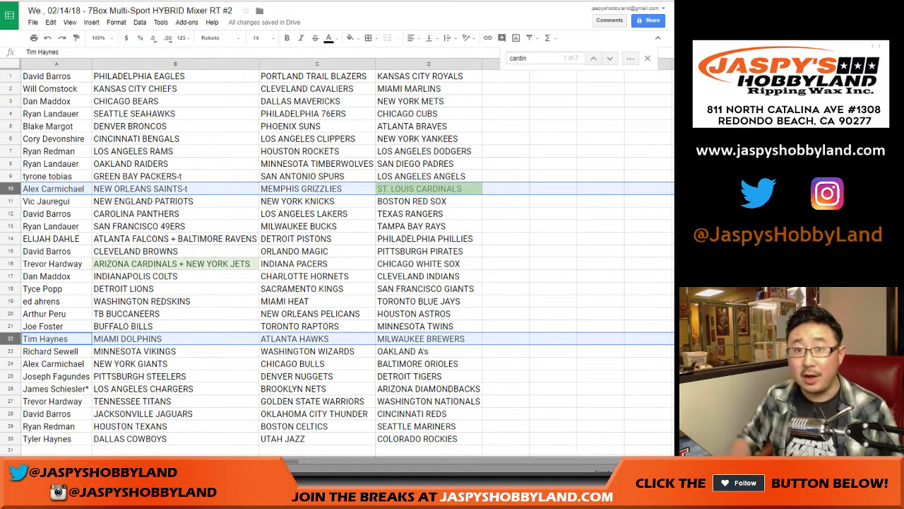
# - Swap the traded baseball teams, moving MILWAUKEE BREWERS from D22 to D10 and ST. LOUIS CARDINALS from D10 to D22
pyautogui.click(423, 188)
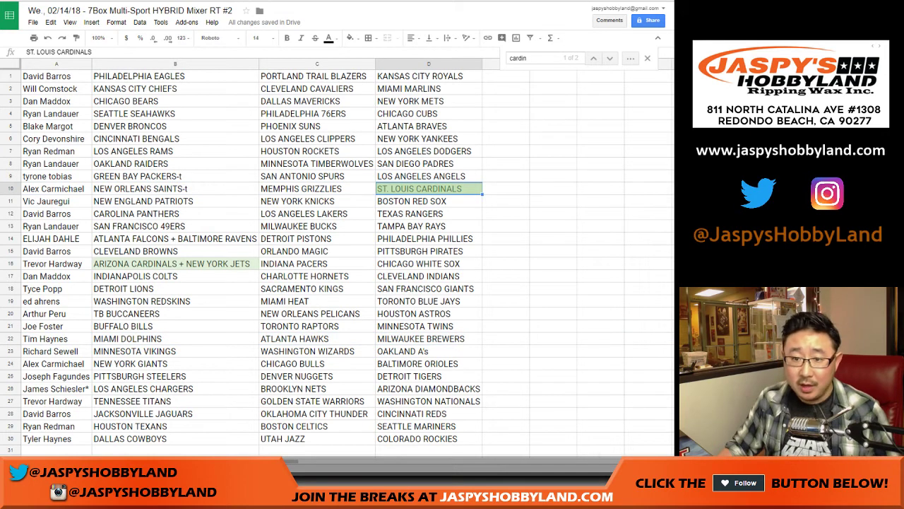
pyautogui.moveTo(432, 195); pyautogui.dragTo(538, 200)
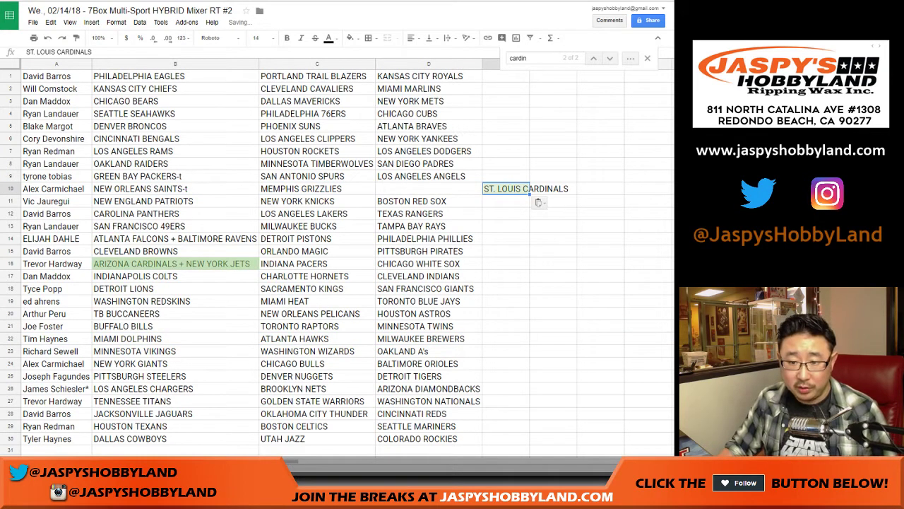
pyautogui.click(424, 338)
pyautogui.moveTo(432, 345); pyautogui.dragTo(491, 352)
pyautogui.click(498, 189)
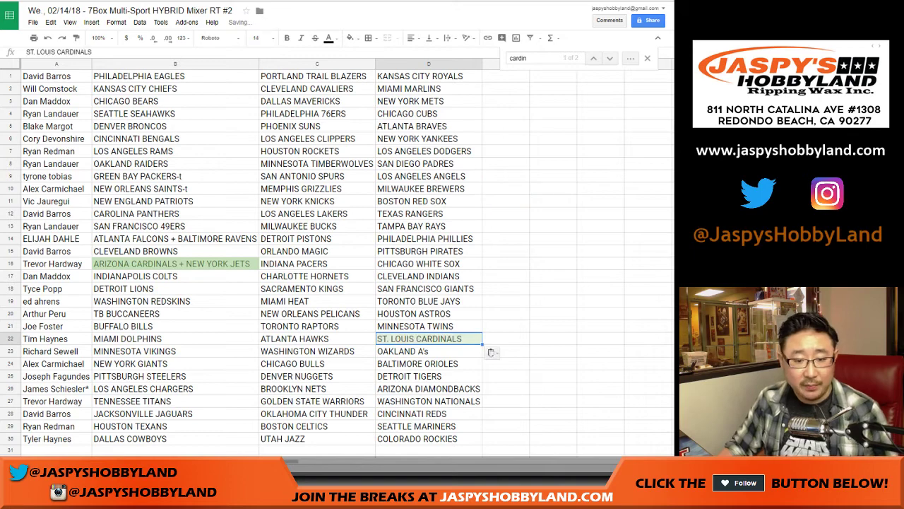
# - On the baseball-only sheet, move ST. LOUIS CARDINALS to C10 and MILWAUKEE BREWERS to C22, and fit column B to its contents
pyautogui.hotkey('ctrl', 'shift', 'pagedown')
pyautogui.click(92, 163)
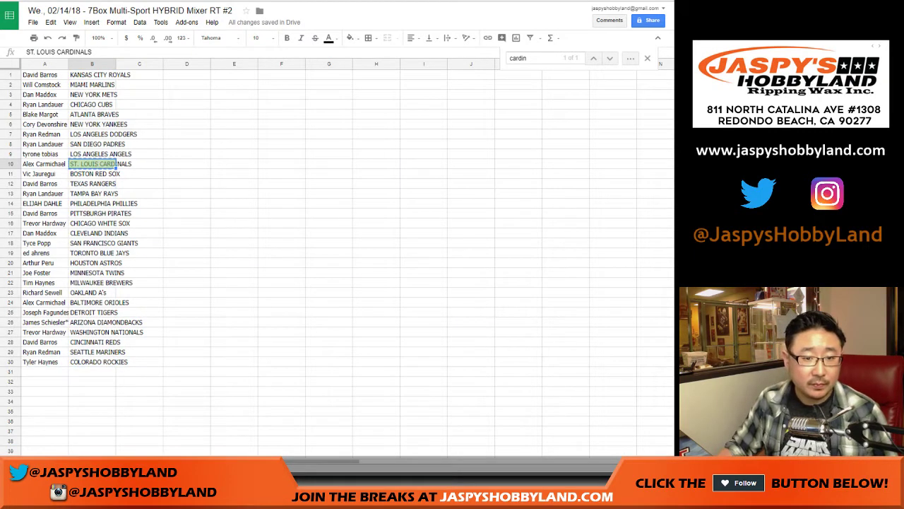
pyautogui.moveTo(116, 170); pyautogui.dragTo(172, 176)
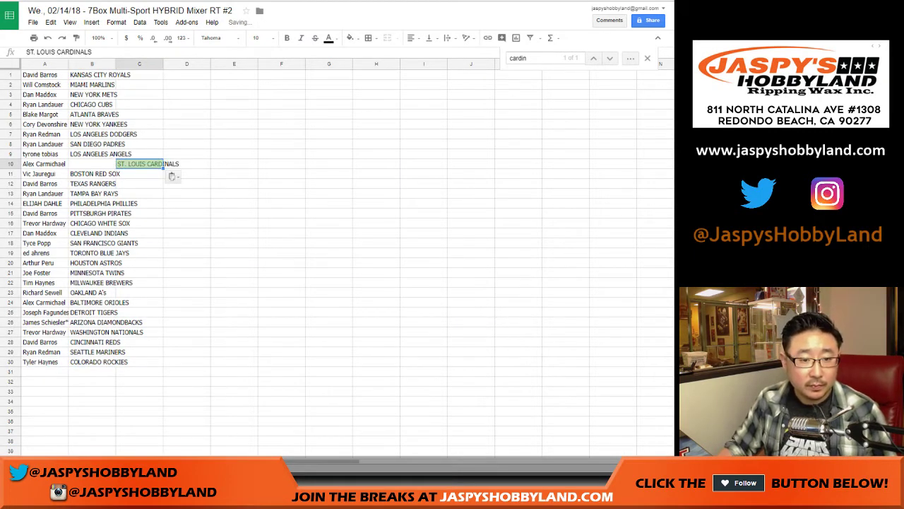
pyautogui.click(99, 282)
pyautogui.moveTo(115, 287); pyautogui.dragTo(170, 291)
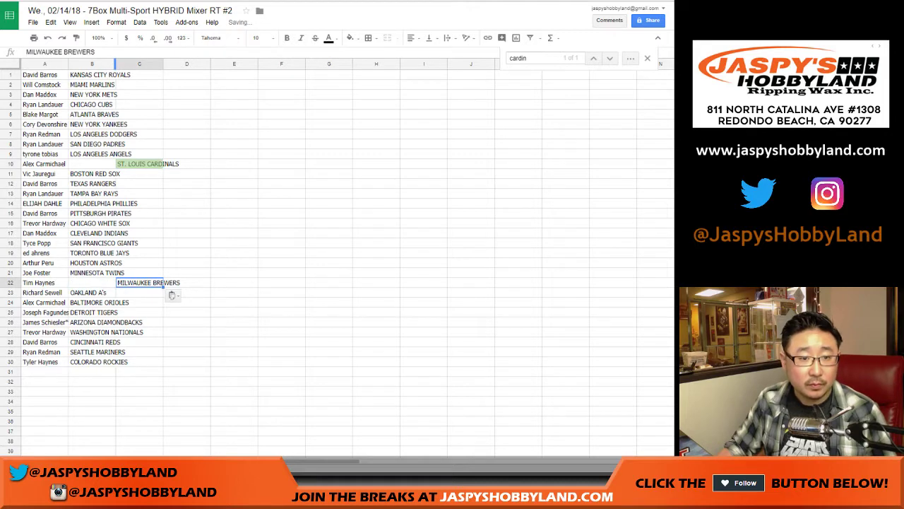
pyautogui.doubleClick(116, 63)
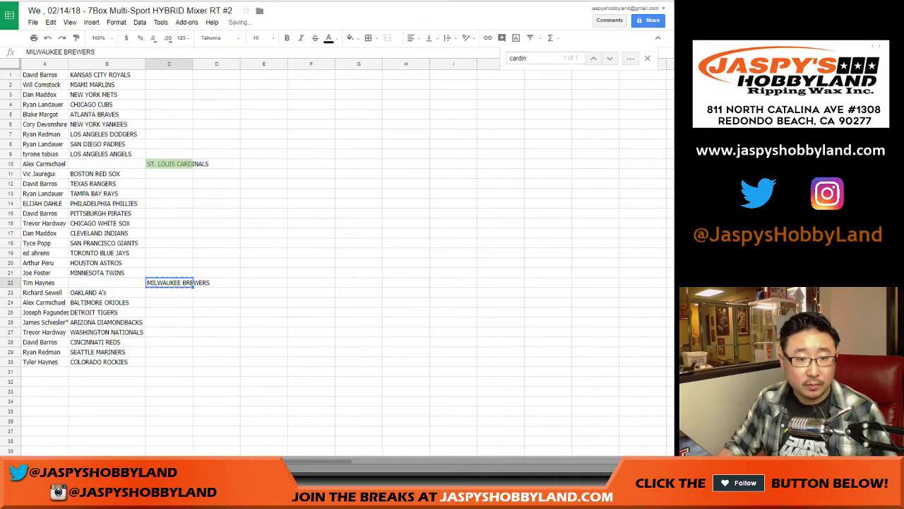
# - Move MILWAUKEE BREWERS to B10 and ST. LOUIS CARDINALS to B22, and return to the combined three-sport sheet
pyautogui.moveTo(147, 282); pyautogui.dragTo(98, 164)
pyautogui.click(152, 163)
pyautogui.moveTo(170, 168); pyautogui.dragTo(154, 294)
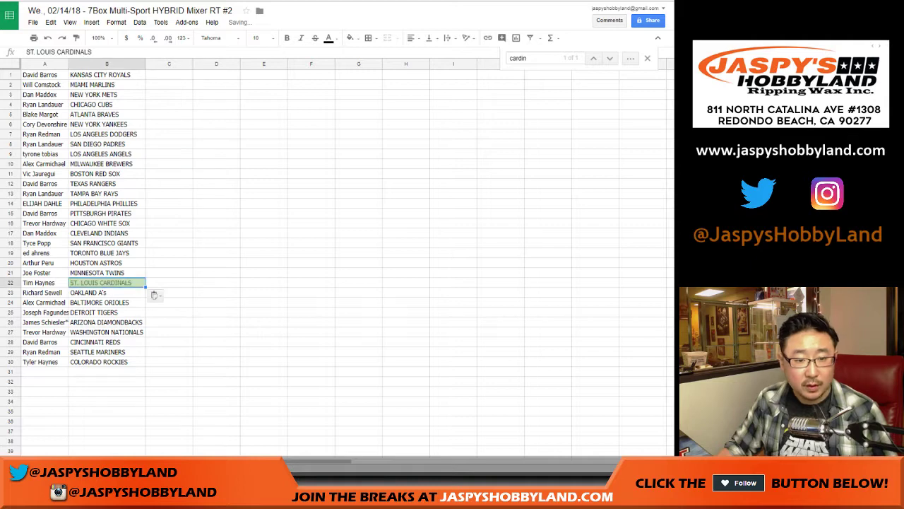
pyautogui.click(85, 469)
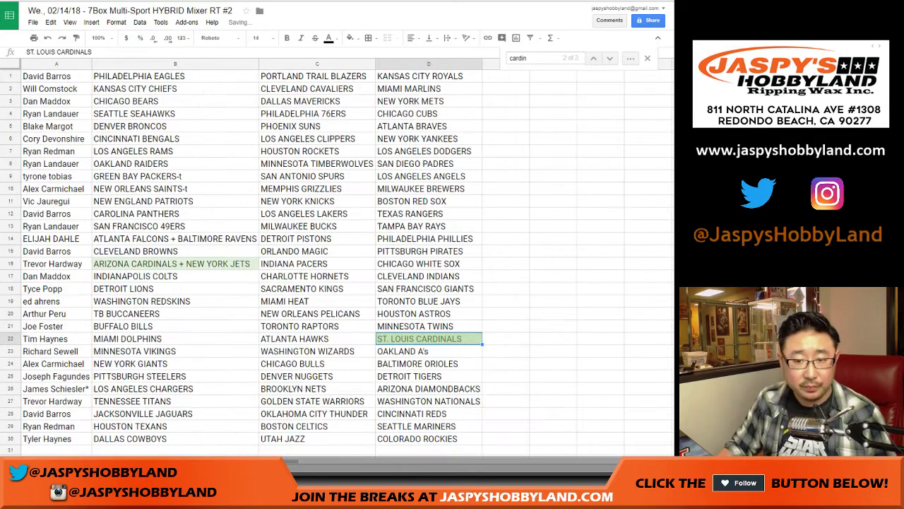
# - Append "-t" to the traded team names ST. LOUIS CARDINALS in D22 and MILWAUKEE BREWERS in D10
pyautogui.press('F2')
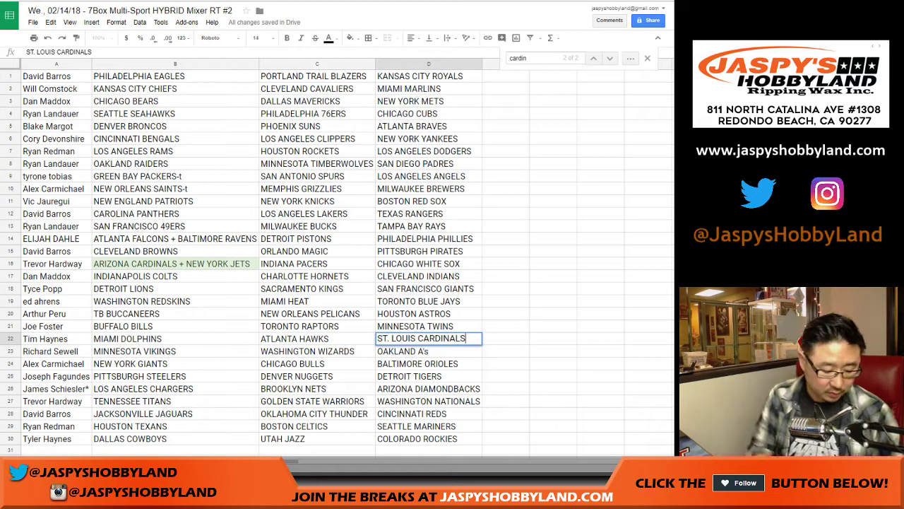
pyautogui.write('-t')
pyautogui.press('Return')
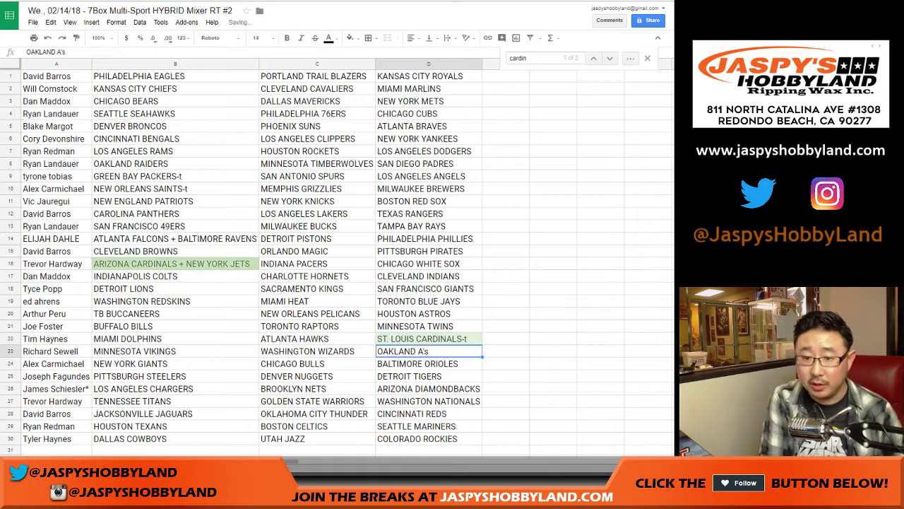
pyautogui.press('Up')
pyautogui.press('Up')
pyautogui.press('Up')
pyautogui.press('Up')
pyautogui.press('Up')
pyautogui.press('Up')
pyautogui.press('Up')
pyautogui.press('Up')
pyautogui.press('Up')
pyautogui.press('Up')
pyautogui.press('Up')
pyautogui.press('Up')
pyautogui.press('Up')
pyautogui.press('Return')
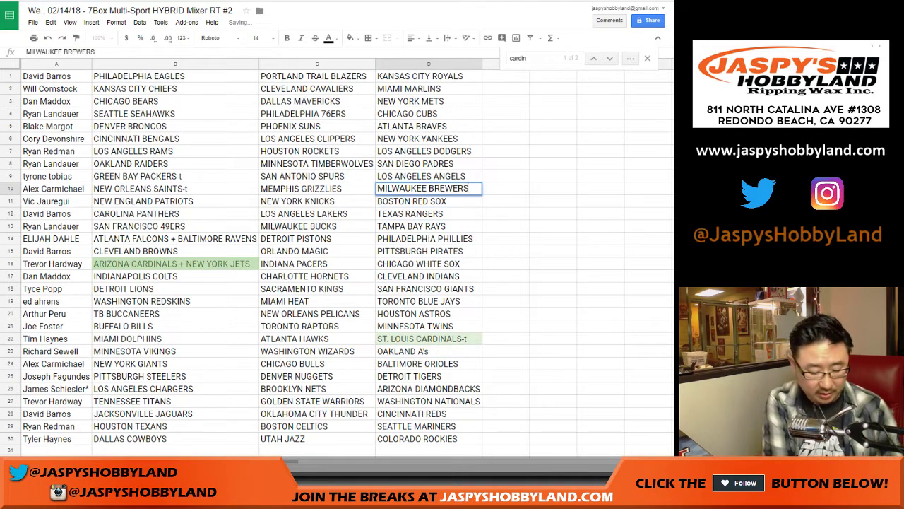
pyautogui.write('-t')
pyautogui.press('Return')
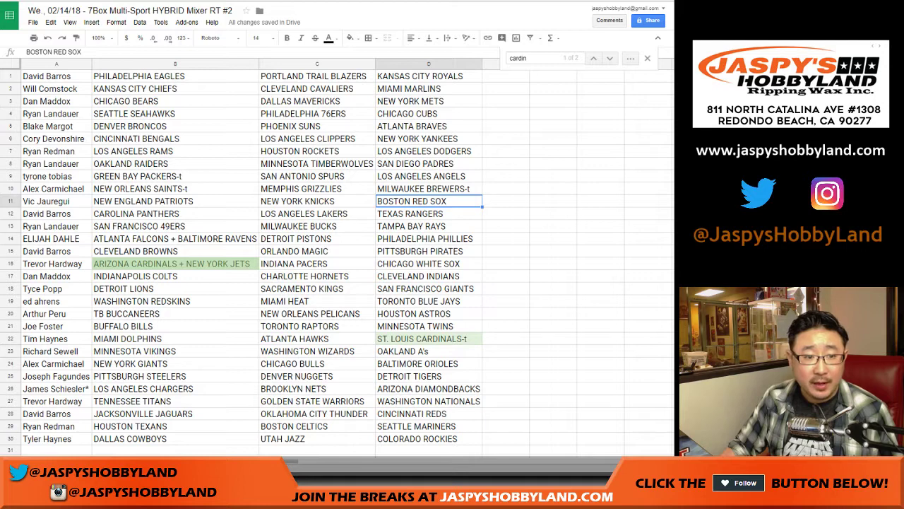
pyautogui.click(10, 126)
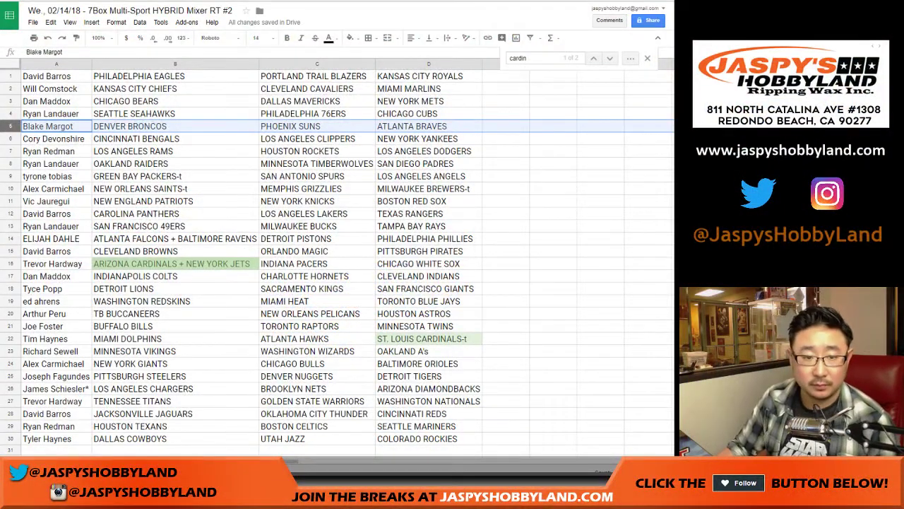
pyautogui.click(506, 176)
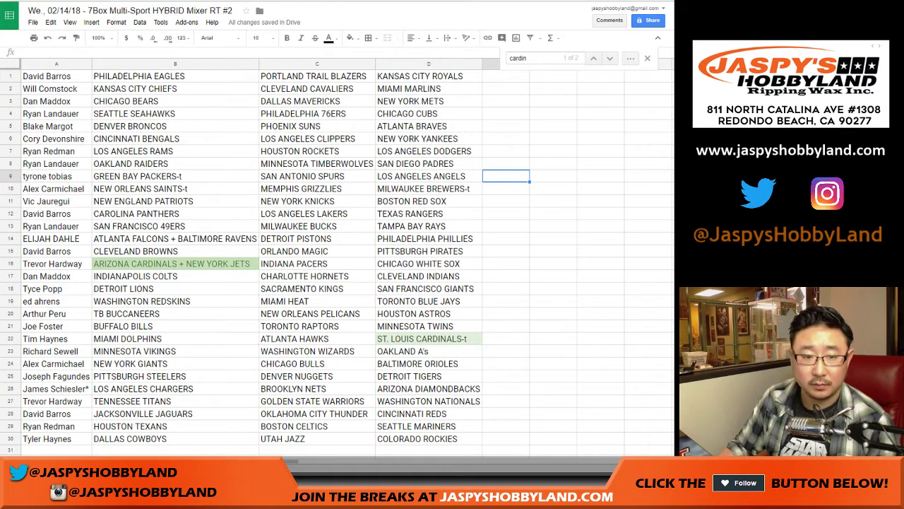
# - Make the participant names in column A bold
pyautogui.click(56, 64)
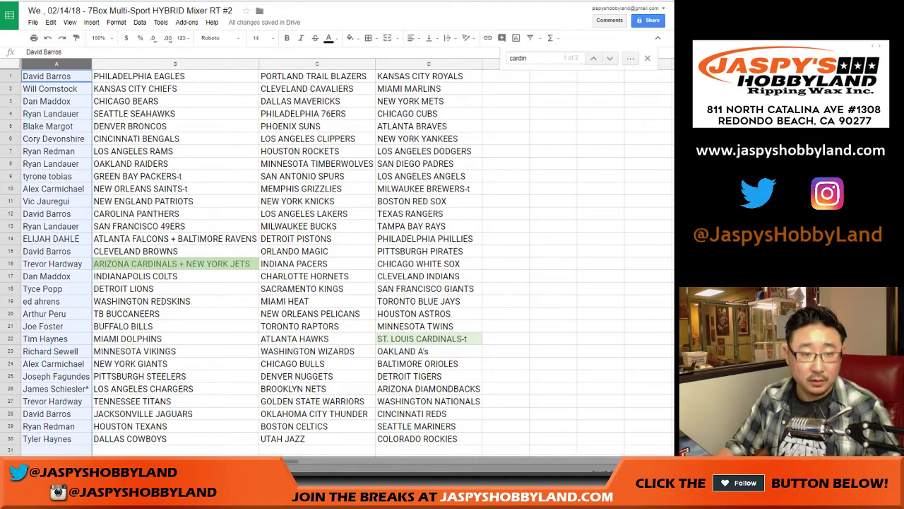
pyautogui.hotkey('ctrl', 'b')
pyautogui.press('Right')
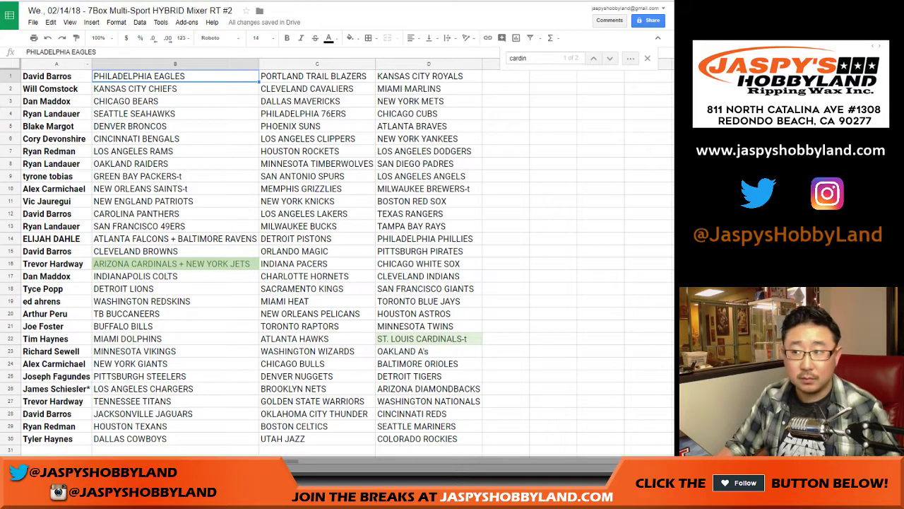
# - Center the contents of all cells horizontally and vertically, and close the sheet search
pyautogui.hotkey('ctrl', 'a')
pyautogui.click(412, 38)
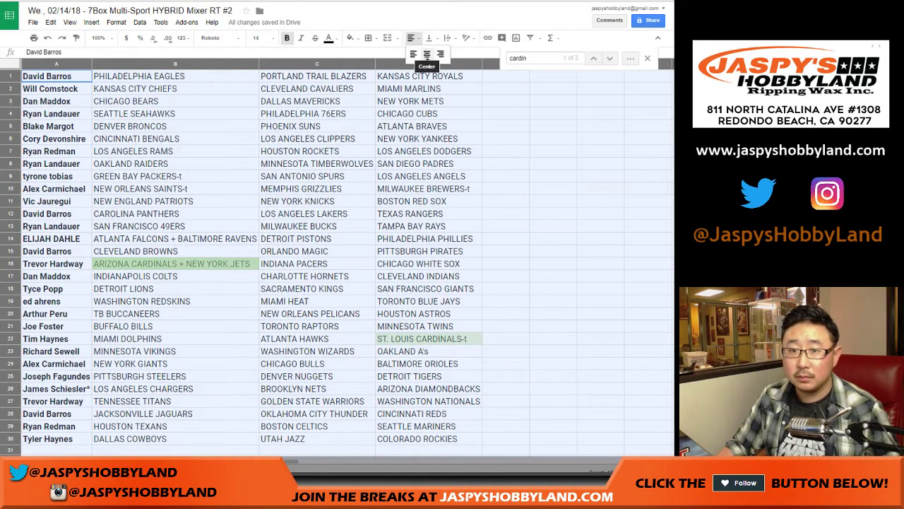
pyautogui.click(426, 55)
pyautogui.click(431, 38)
pyautogui.click(445, 55)
pyautogui.click(175, 238)
pyautogui.hotkey('ctrl', 'f')
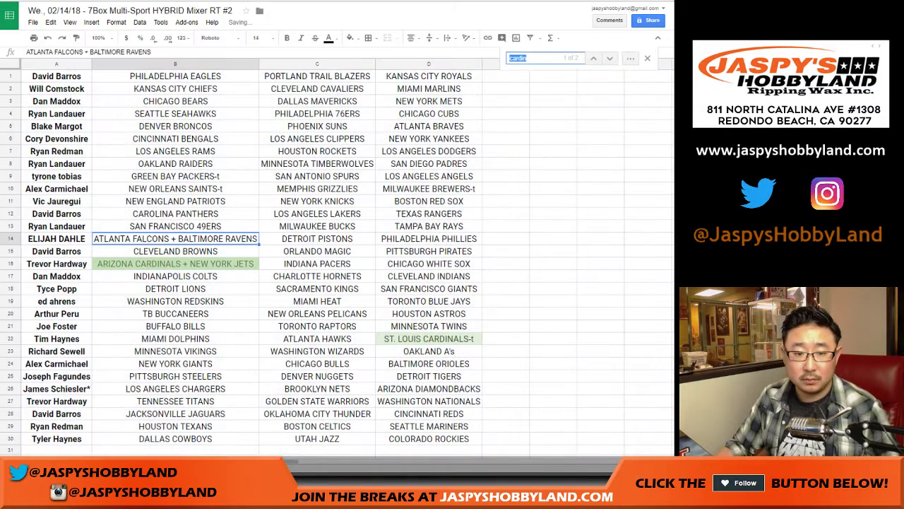
pyautogui.press('Escape')
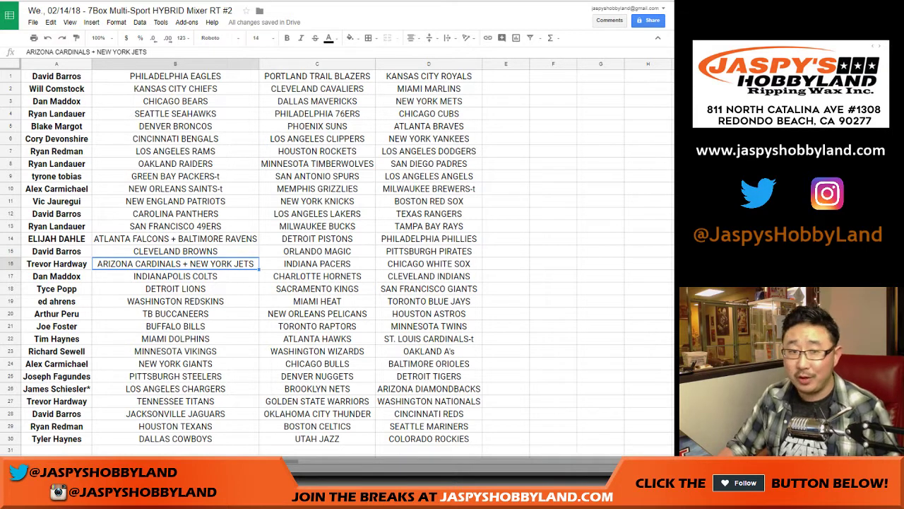
# - Apply borders around every cell of the team table in A1:D30
pyautogui.click(57, 76)
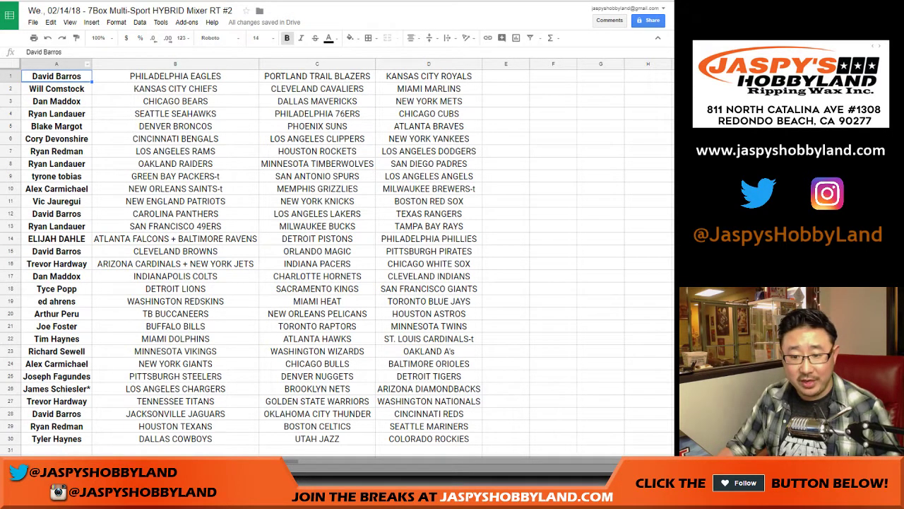
pyautogui.hotkey('ctrl', 'a')
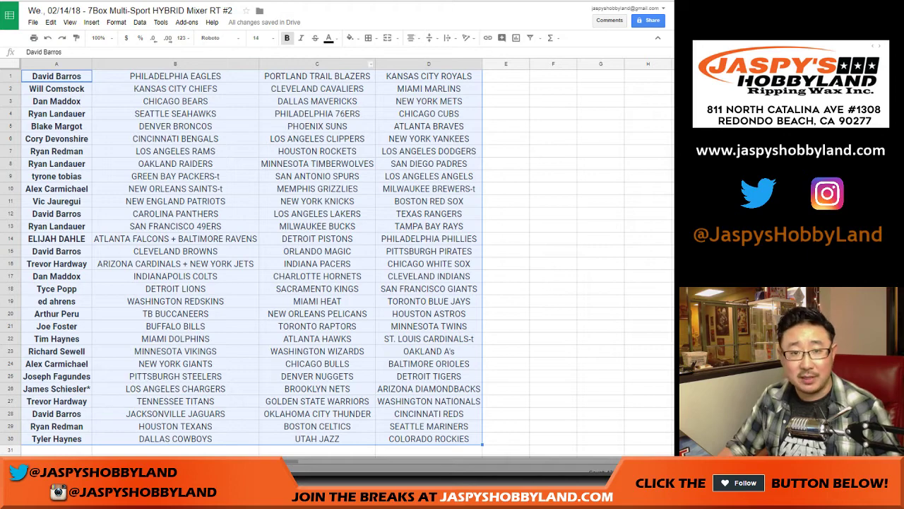
pyautogui.click(368, 38)
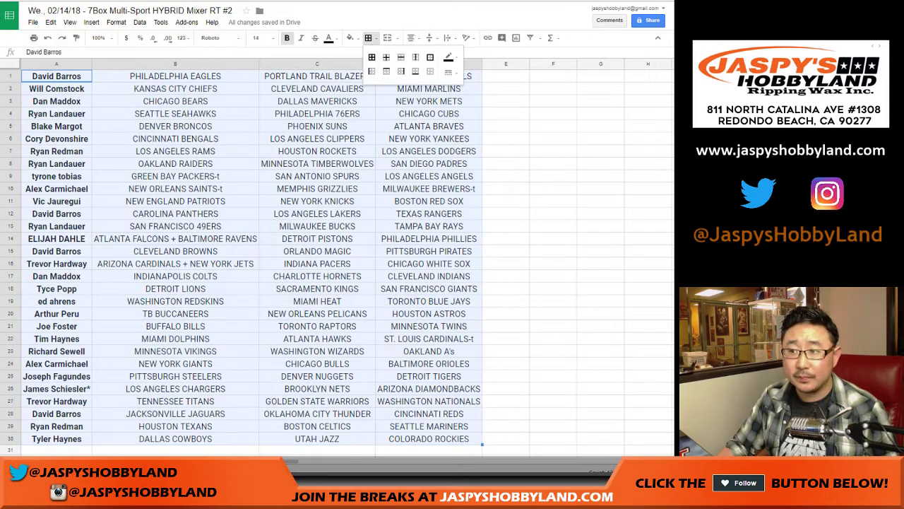
pyautogui.click(372, 58)
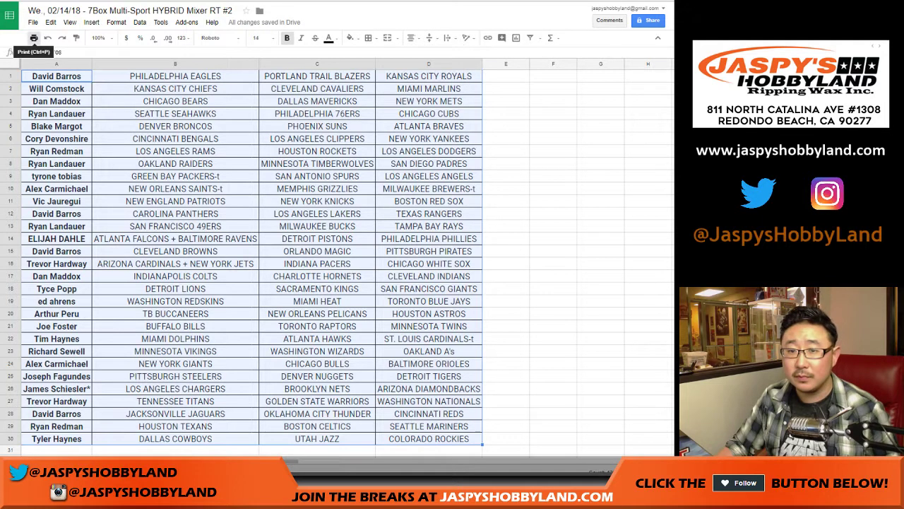
# - Open the print settings for the current sheet and include the workbook title in the header
pyautogui.click(34, 38)
pyautogui.click(570, 216)
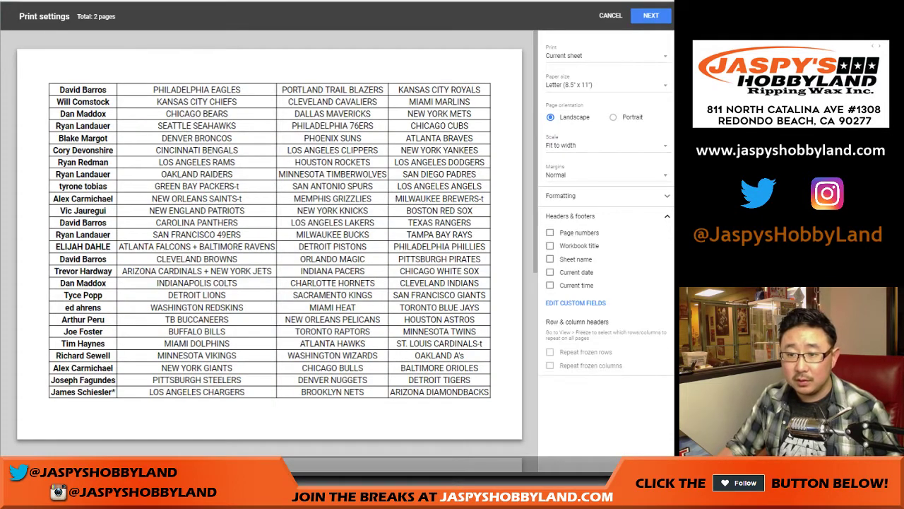
pyautogui.click(550, 246)
pyautogui.scroll(-6, 283, 243)
pyautogui.scroll(6, 283, 244)
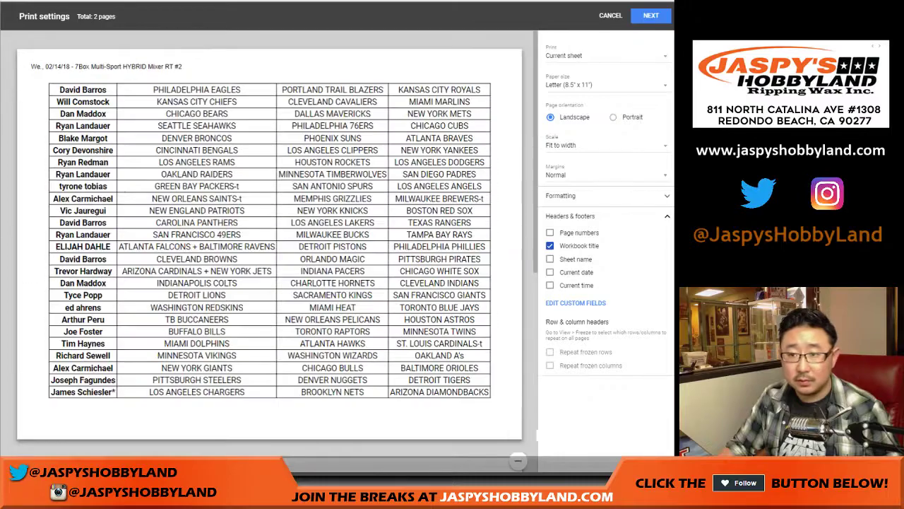
# - Set the page orientation to portrait, print one copy of the sheet, and deselect the table
pyautogui.click(613, 118)
pyautogui.scroll(-5, 283, 244)
pyautogui.scroll(5, 282, 244)
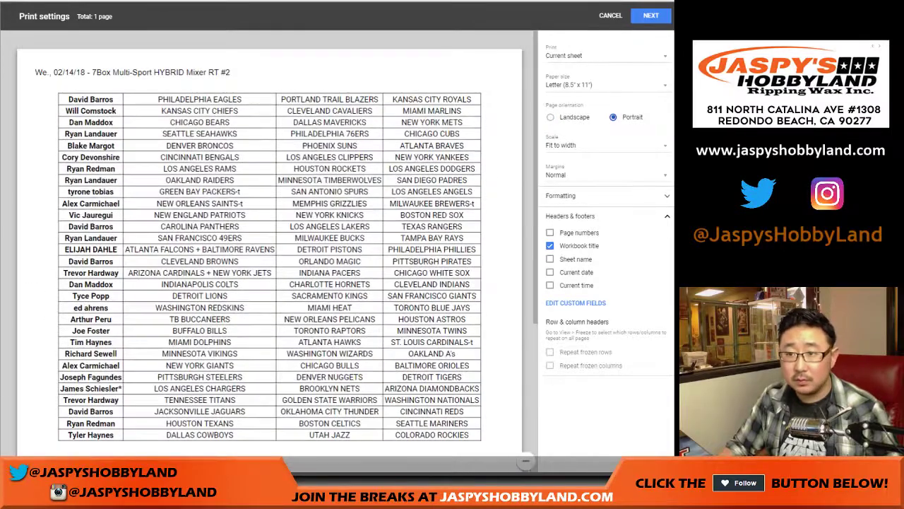
pyautogui.click(649, 15)
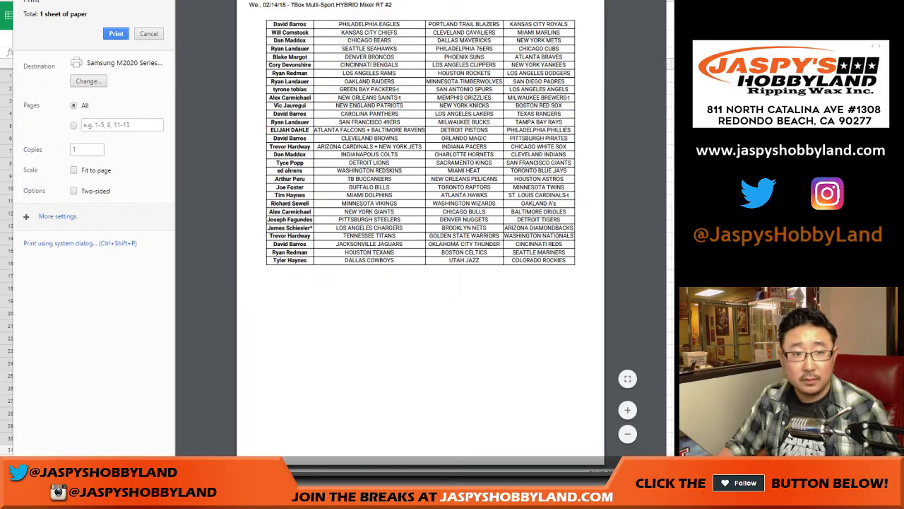
pyautogui.click(116, 32)
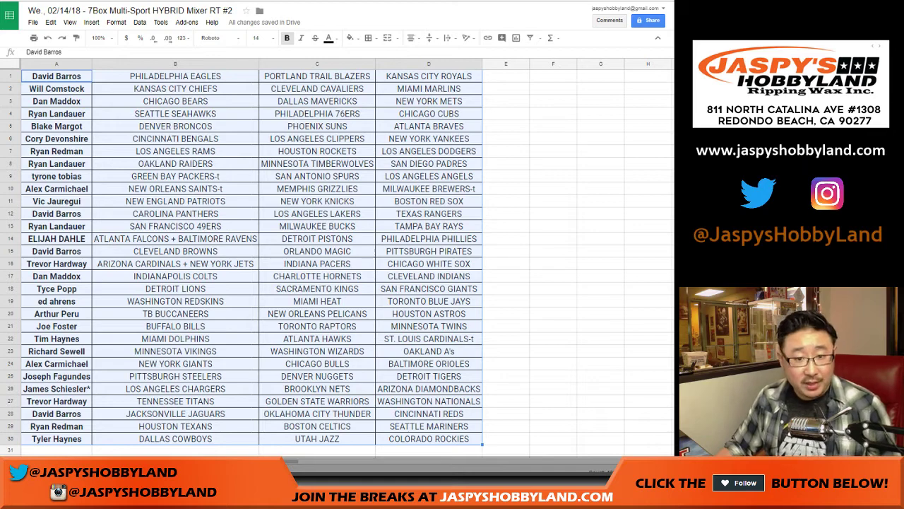
pyautogui.click(175, 176)
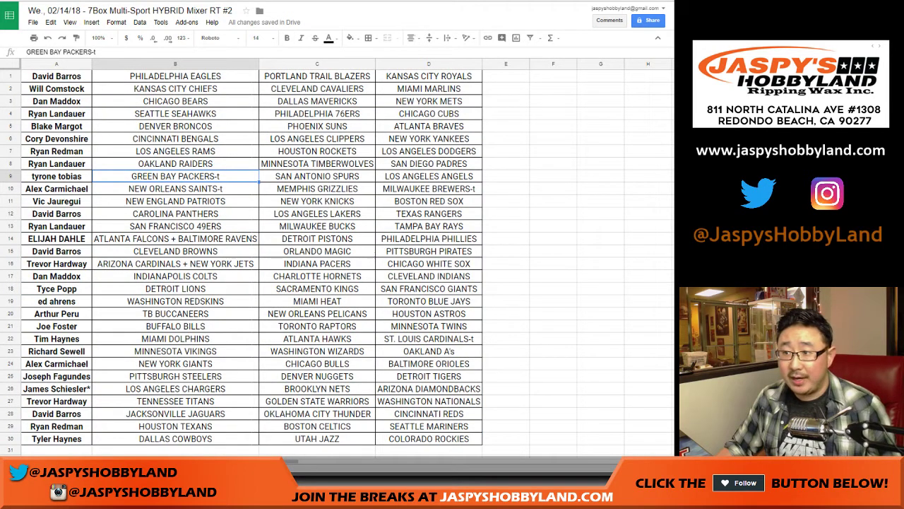